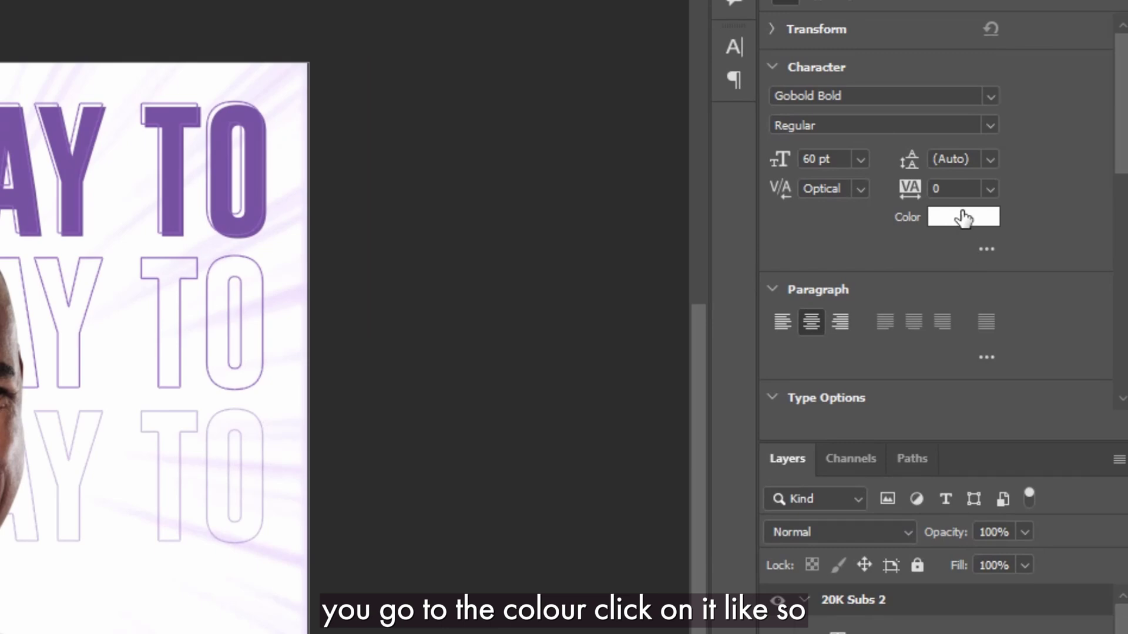
Open the Text Color picker for the 20,000 Subscribers text, showing white ffffff.
click(962, 219)
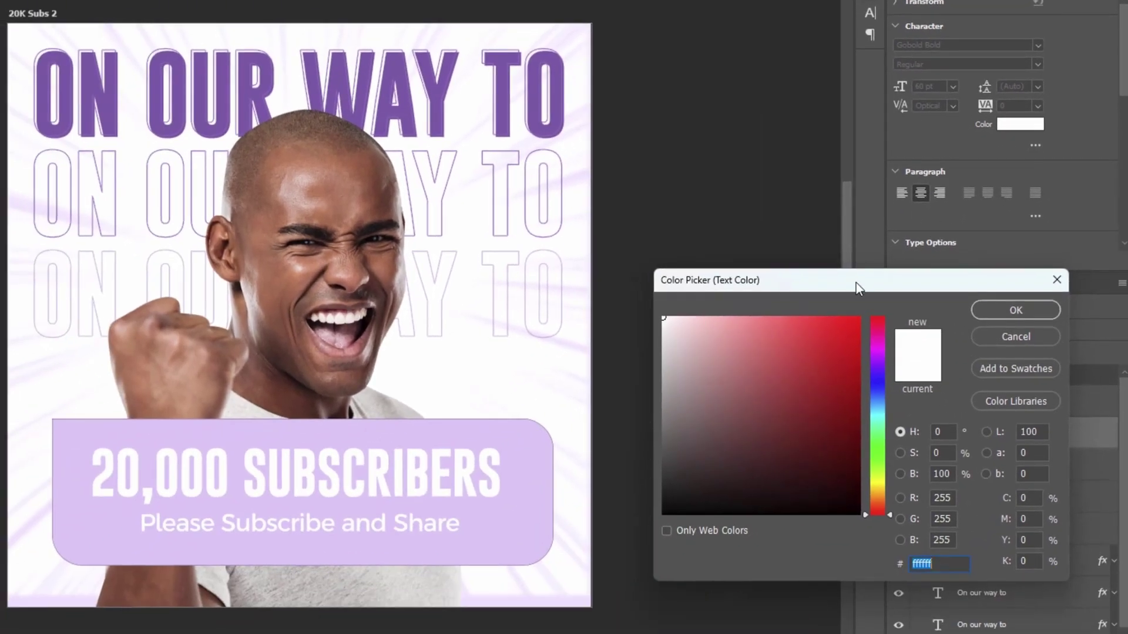
drag(856, 286, 703, 194)
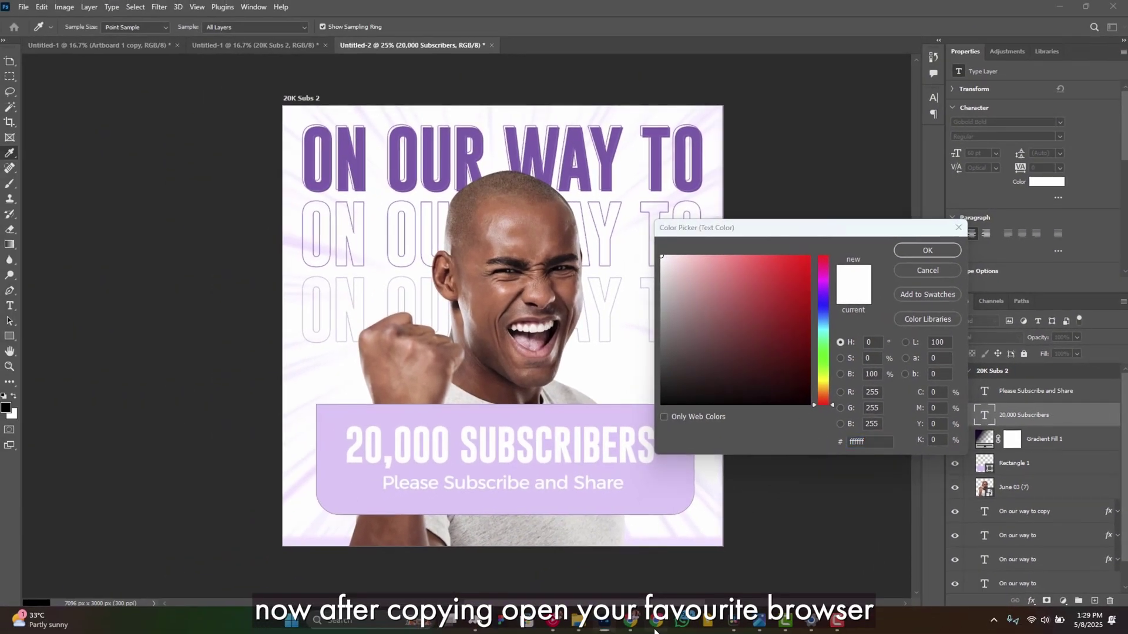
Search 'contrast checker' in Chrome and open the WebAIM Contrast Checker page.
click(656, 621)
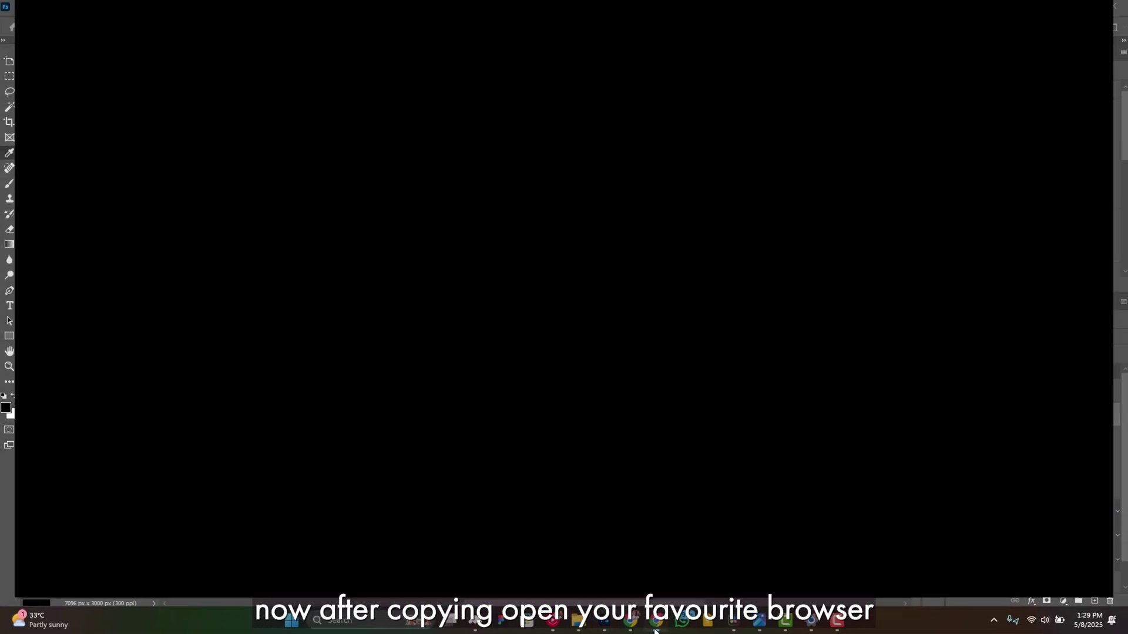
click(378, 37)
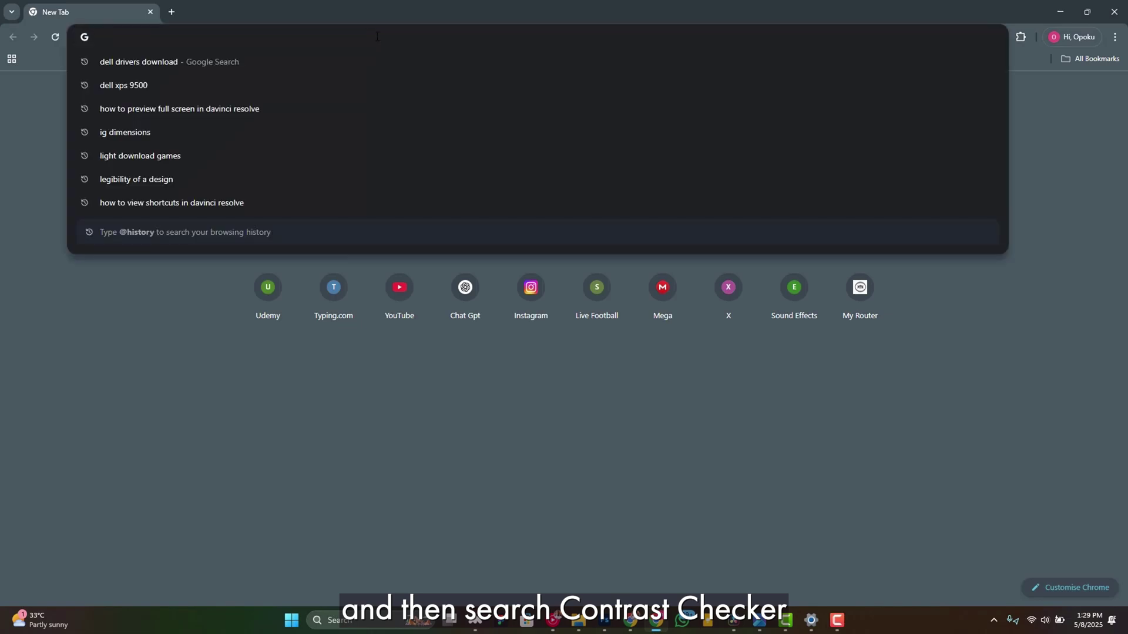
text(contrast checker)
key(Return)
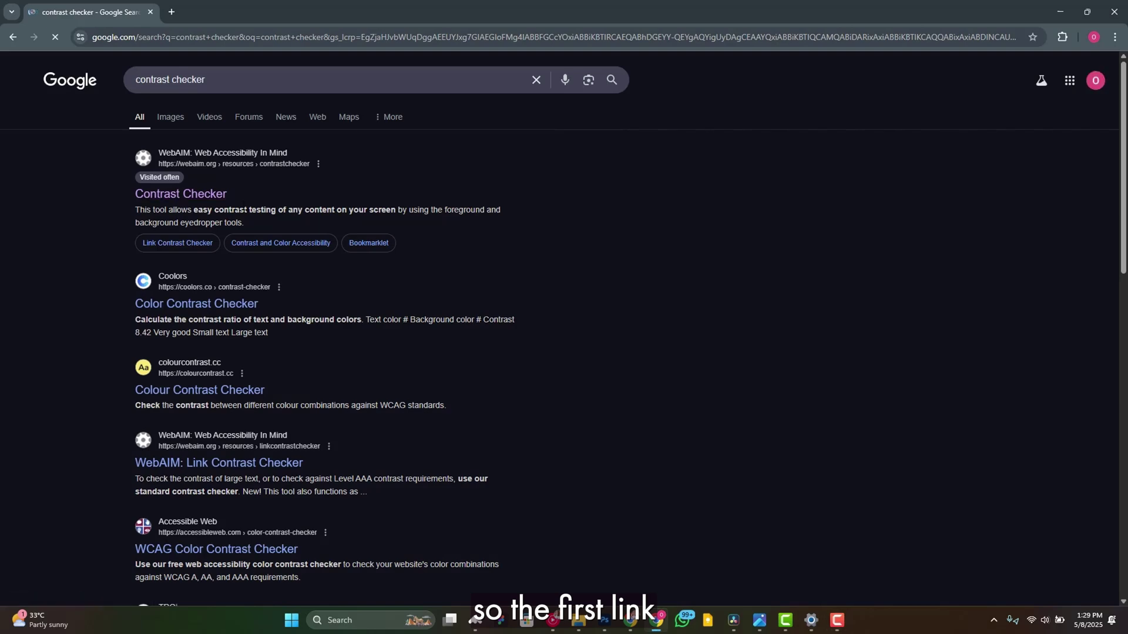
click(181, 194)
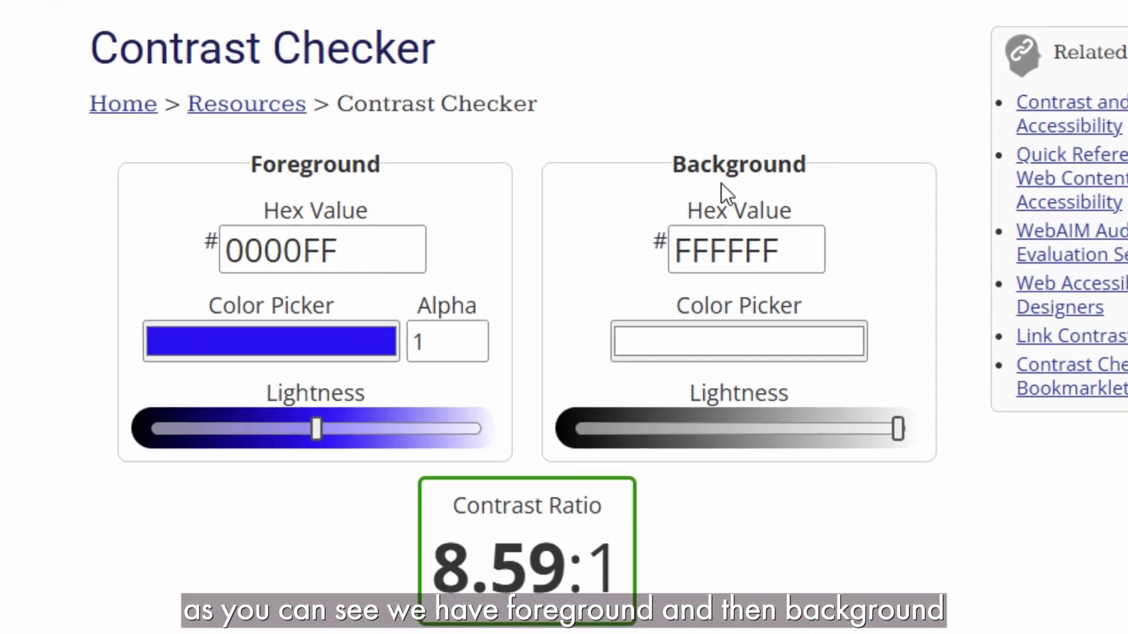
Paste FFFFFF as the foreground hex value, then return to Photoshop.
drag(368, 247, 106, 245)
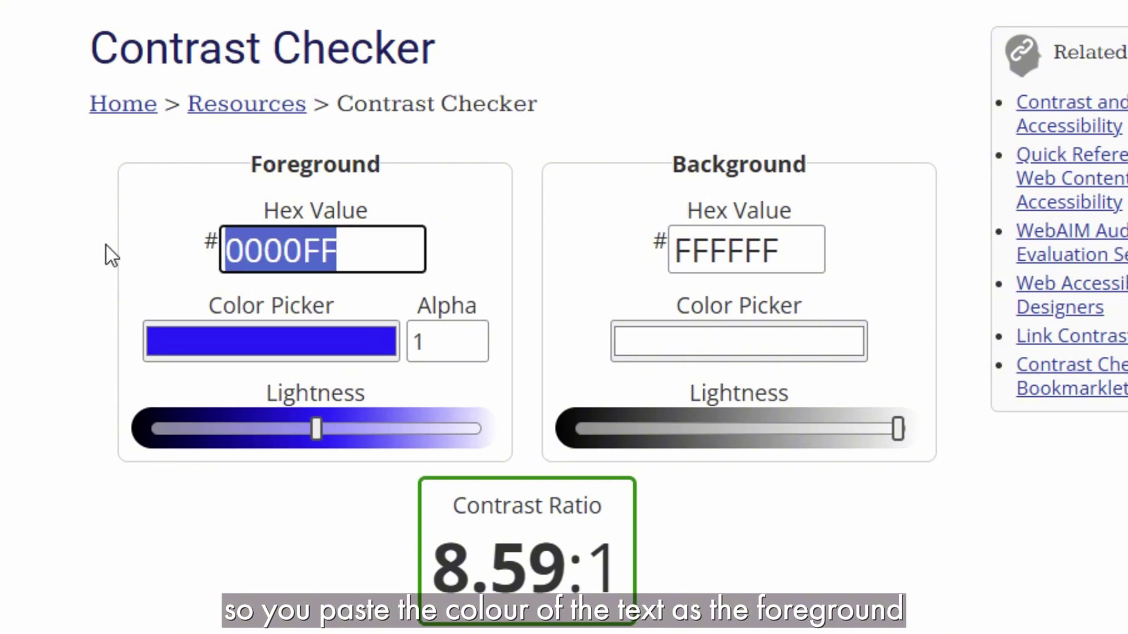
text(FFFFFF)
click(469, 209)
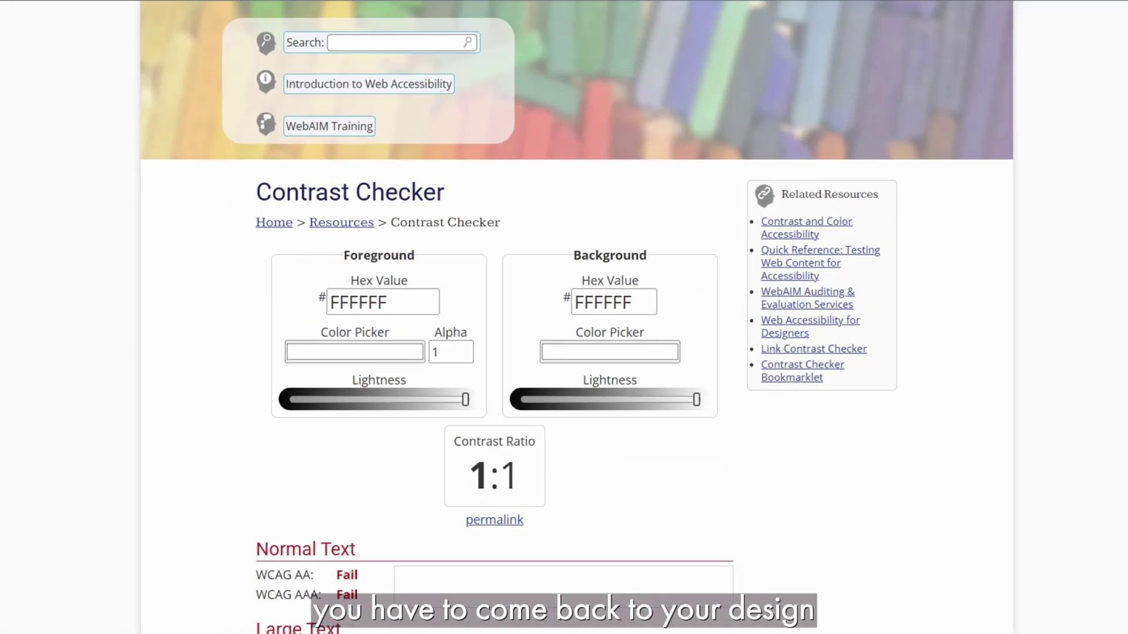
click(603, 624)
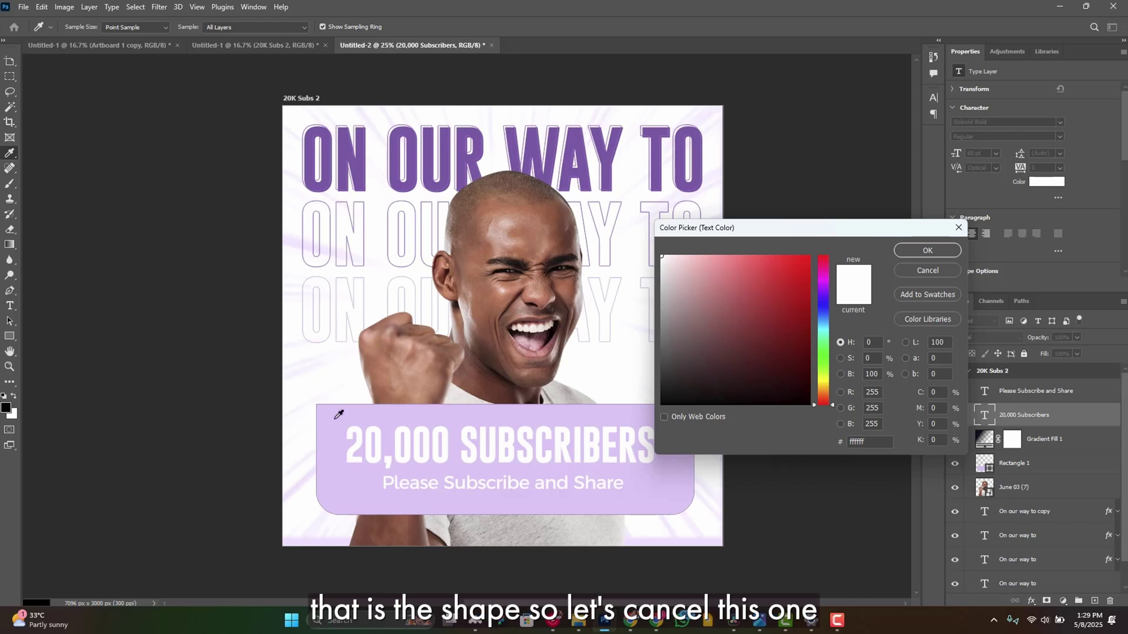
Cancel the text colour picker and select the Rectangle 1 layer, confirming it by toggling visibility.
click(927, 271)
right_click(671, 423)
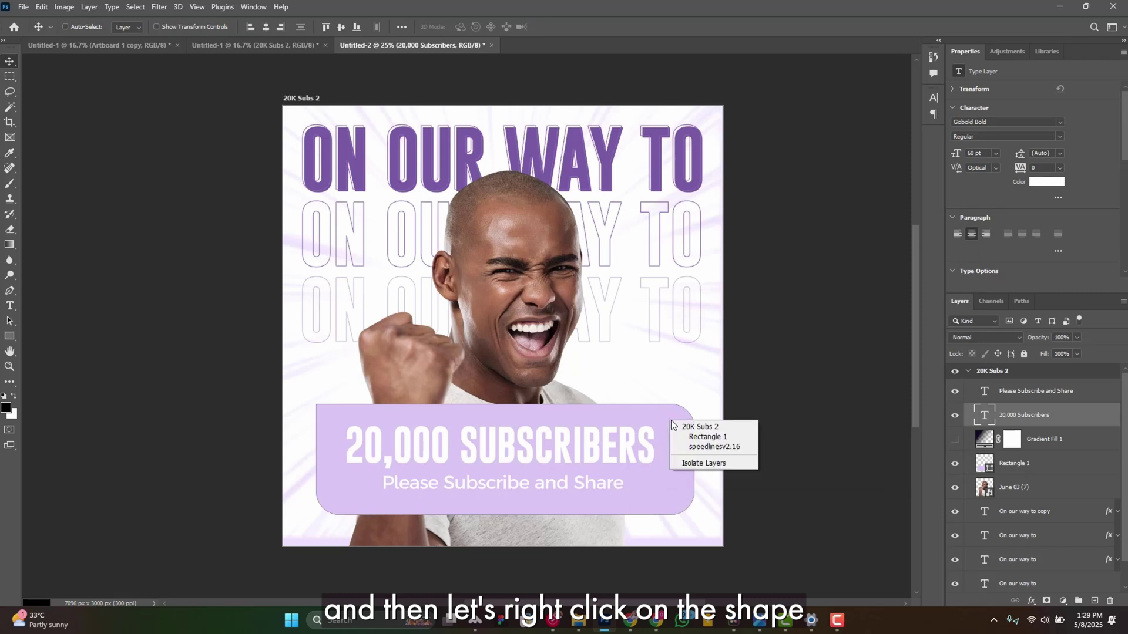
click(699, 439)
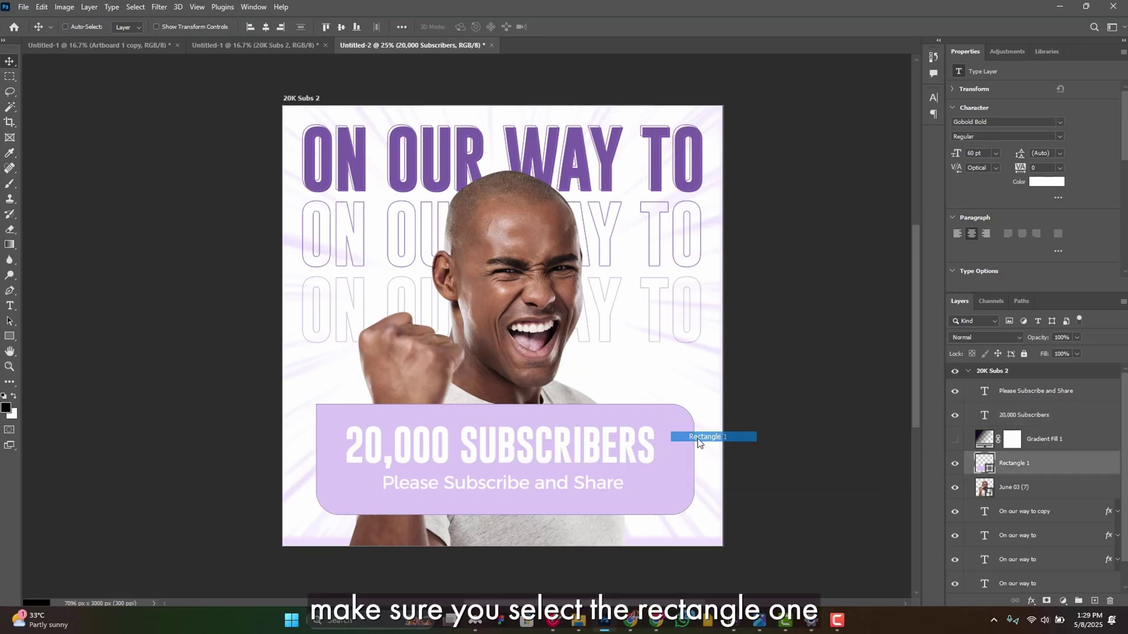
click(955, 465)
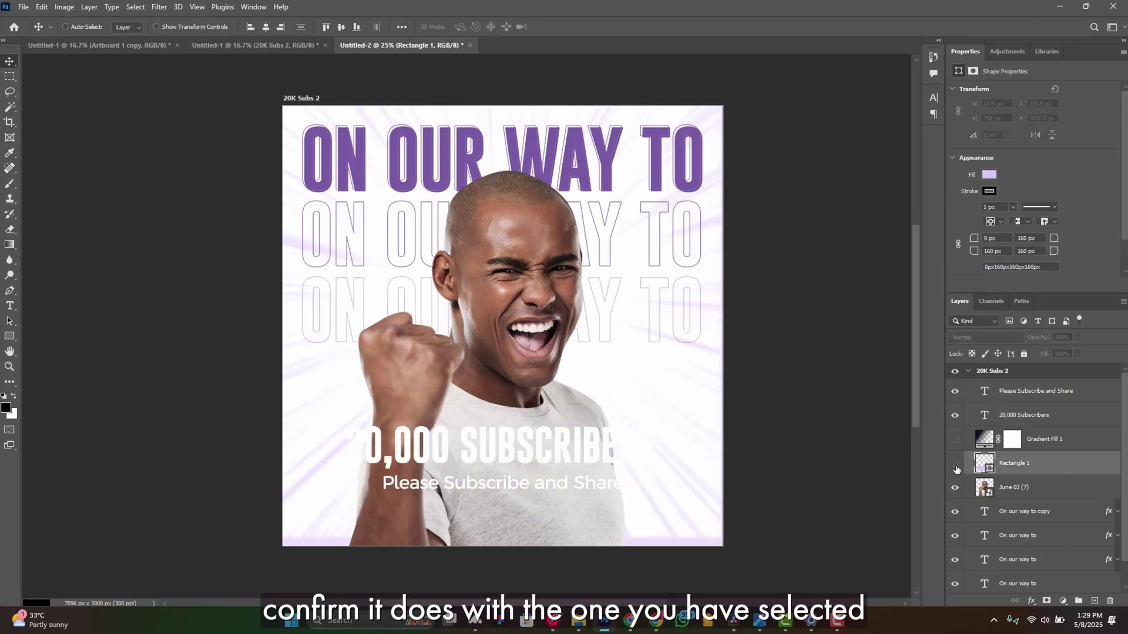
click(955, 466)
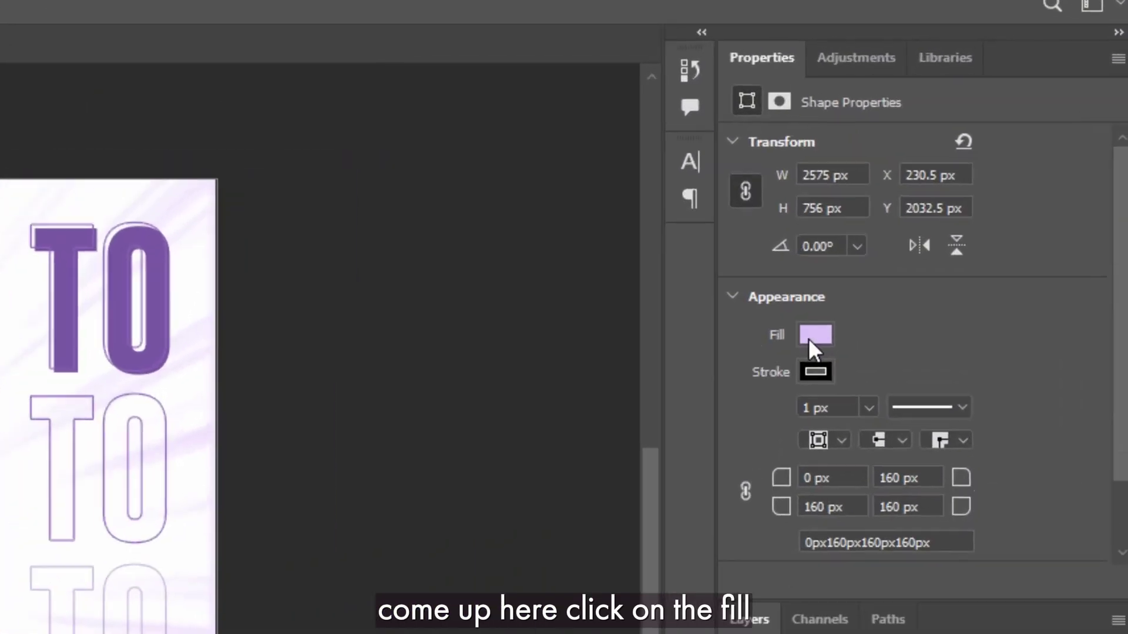
Open the rectangle's Solid Color fill picker and copy its hex ddc7f7.
click(781, 365)
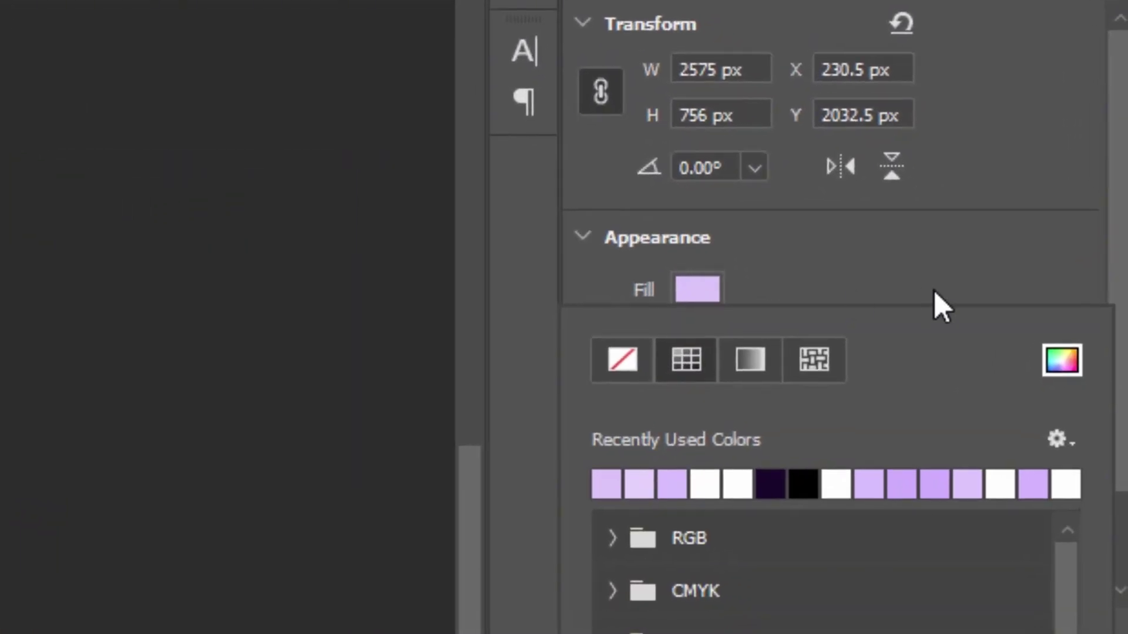
click(1062, 360)
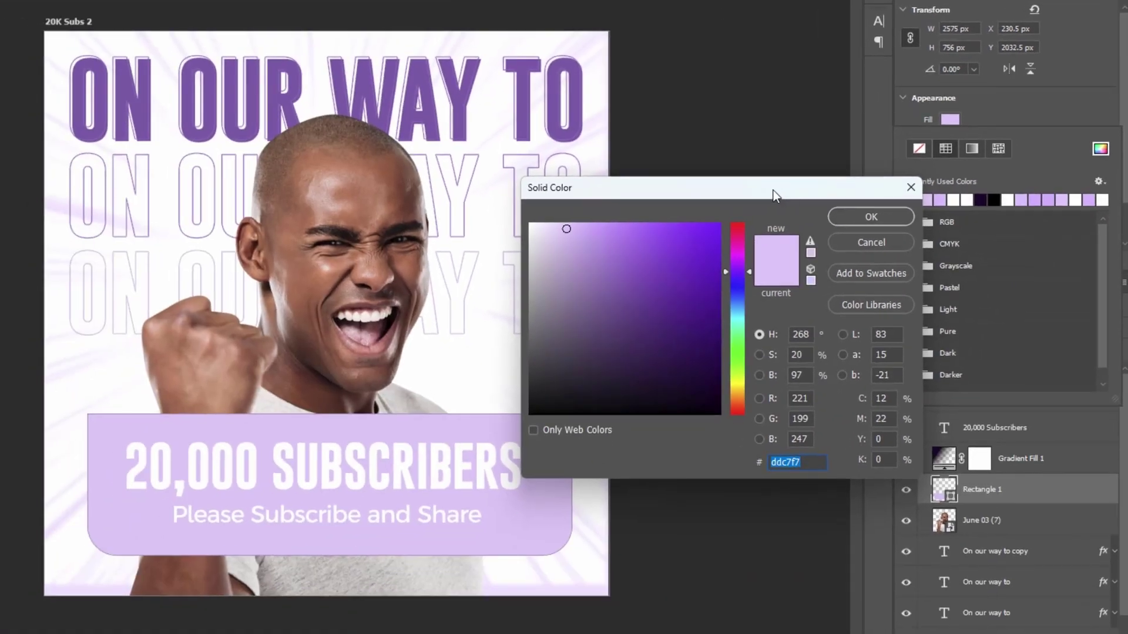
drag(773, 190, 764, 164)
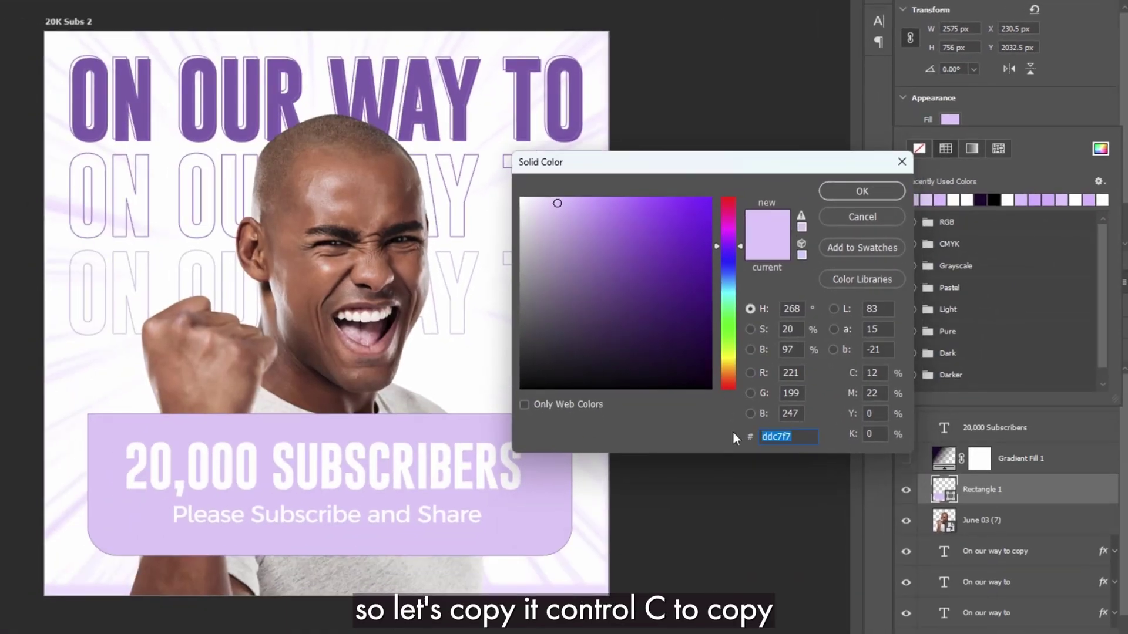
key(ctrl+c)
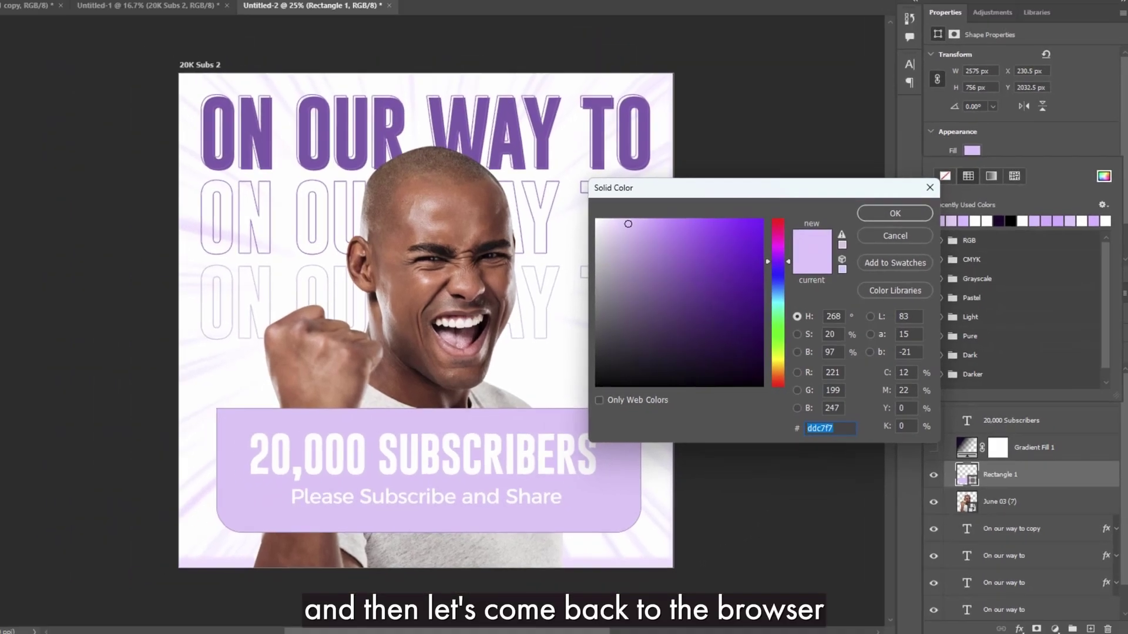
Paste DDC7F7 as WebAIM's background hex and review the failing 1.54:1 contrast results.
click(657, 620)
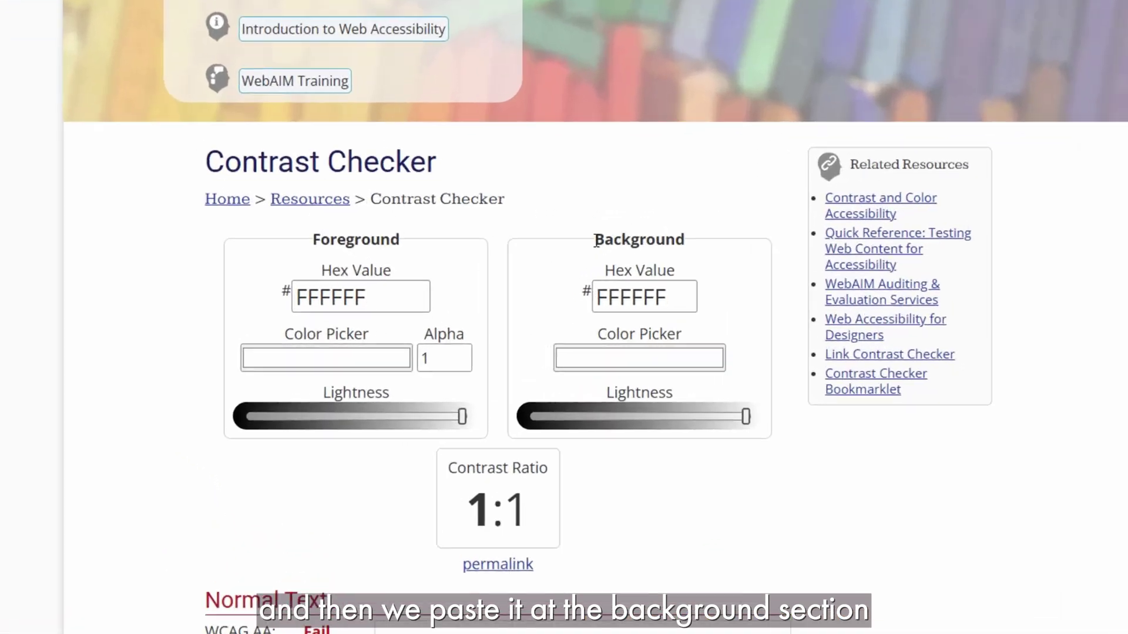
double_click(730, 292)
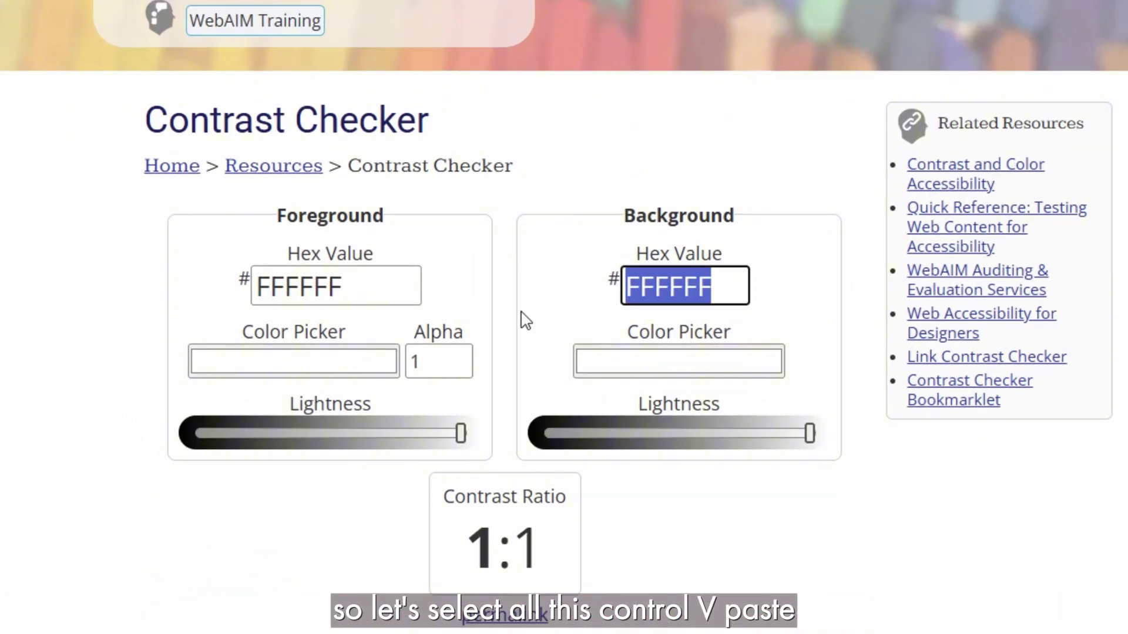
key(ctrl+v)
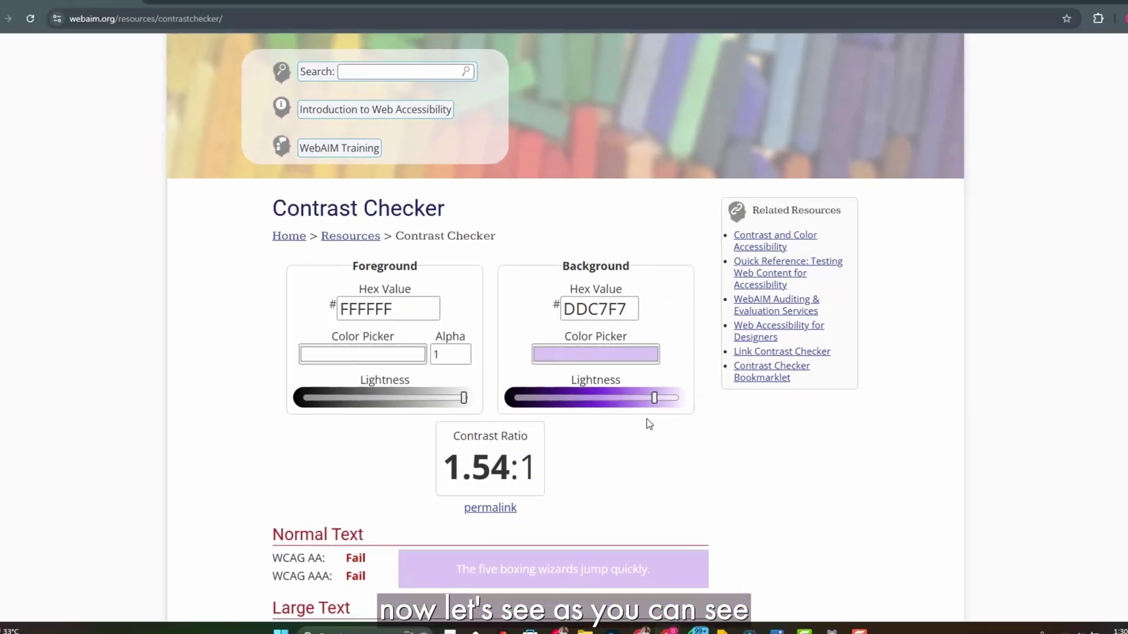
scroll(754, 323, down, 2)
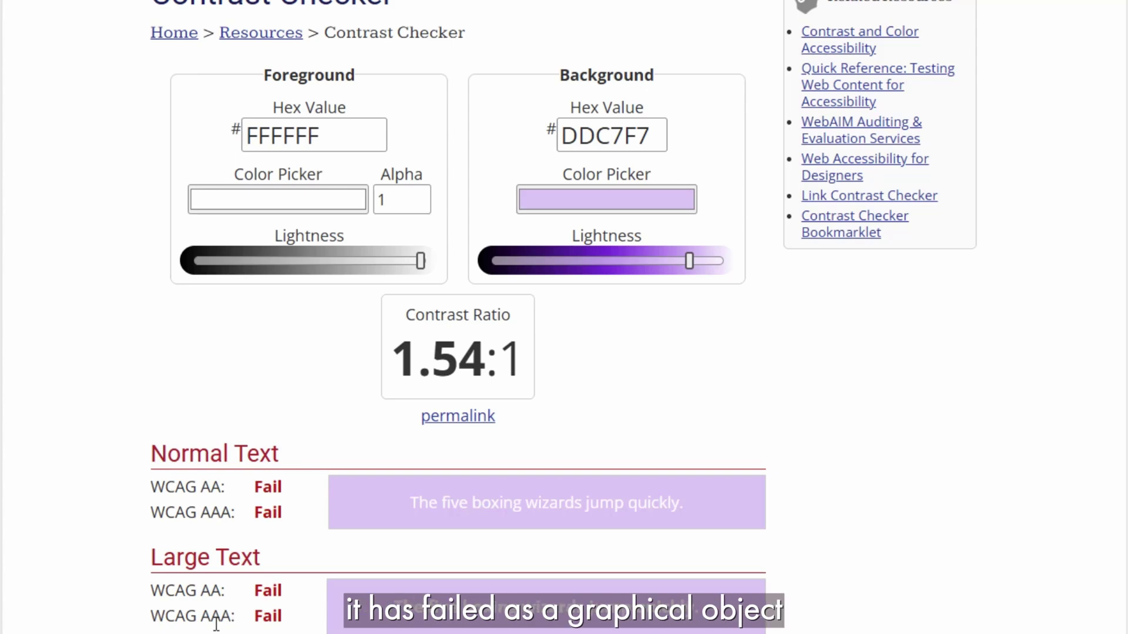
scroll(199, 625, down, 1)
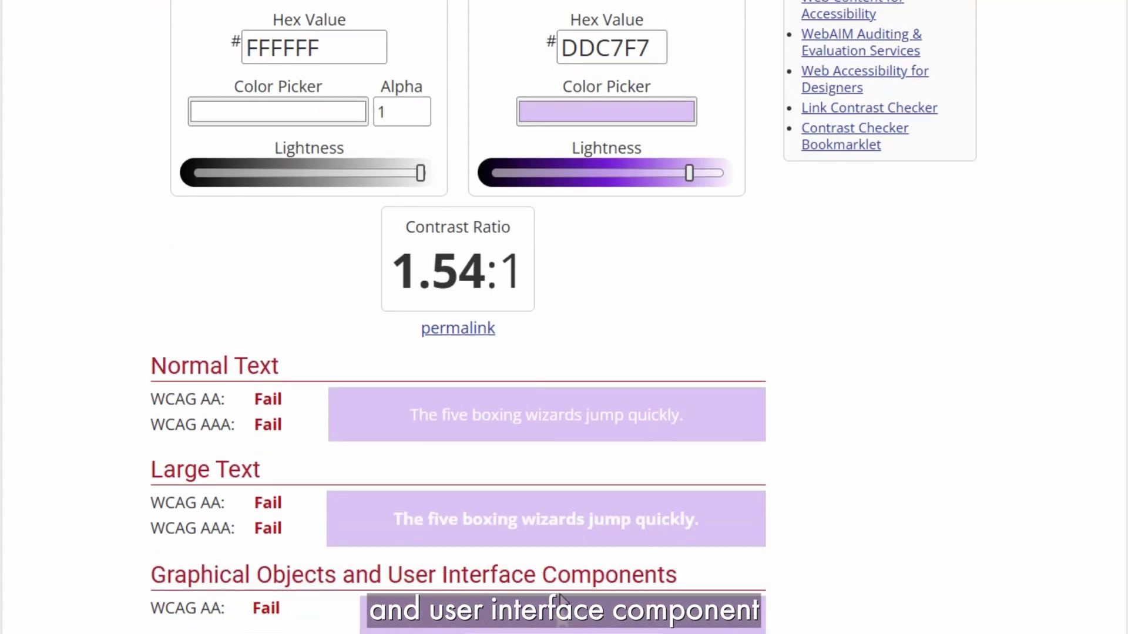
scroll(731, 596, up, 3)
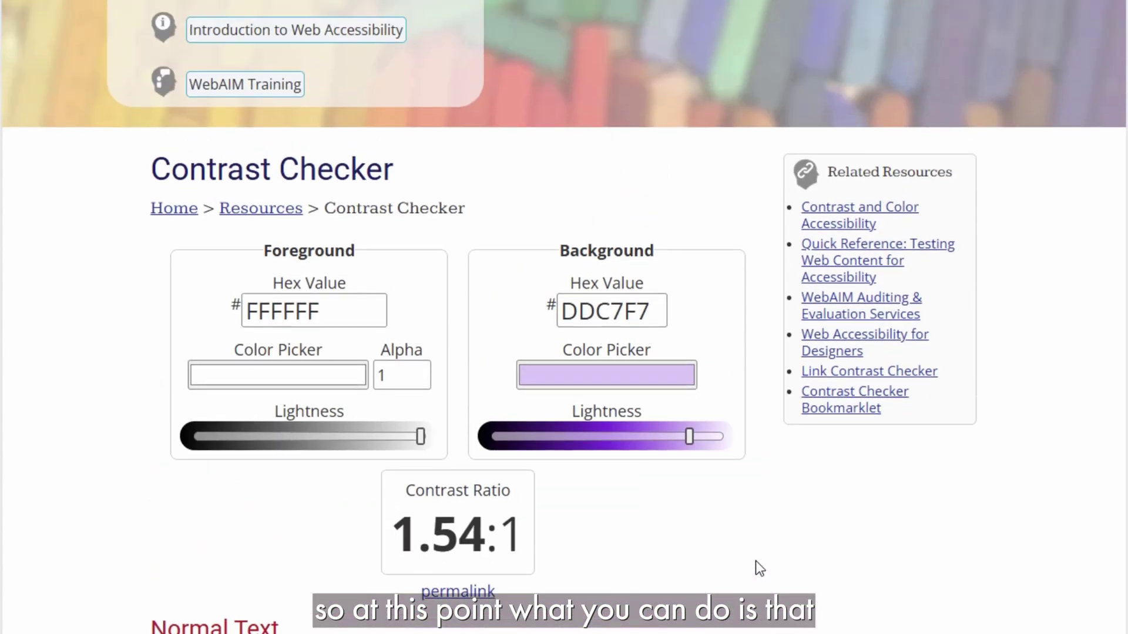
scroll(755, 560, down, 1)
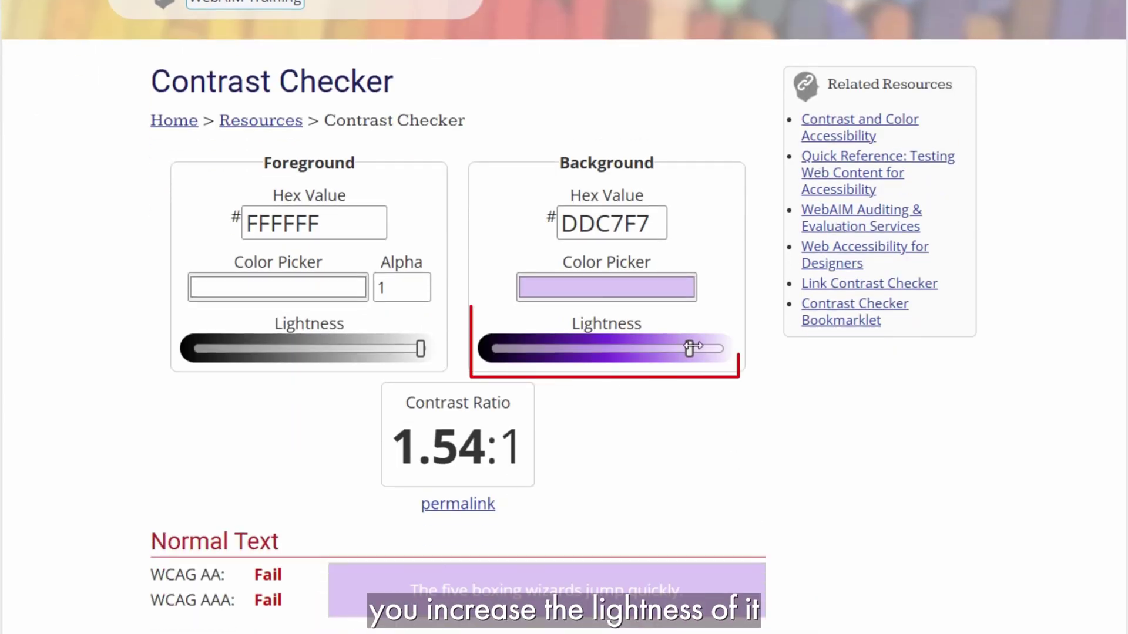
Darken the background lightness to 944DDB, reaching a 4.83:1 AA pass, and copy the hex.
drag(689, 349, 644, 348)
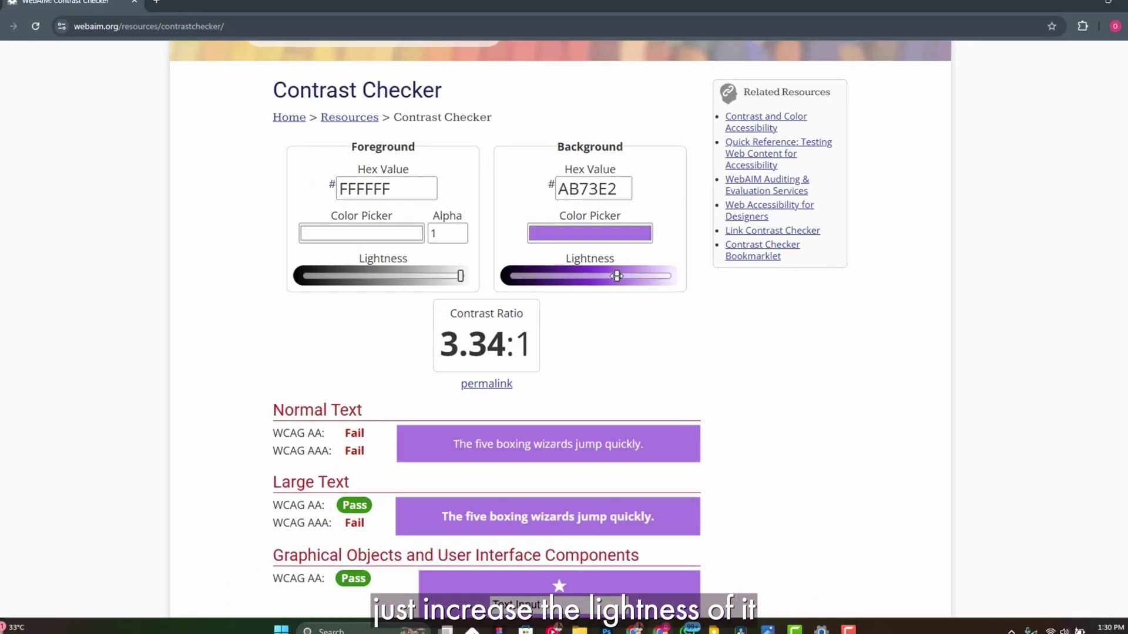
drag(616, 276, 612, 276)
scroll(553, 401, down, 2)
scroll(552, 402, up, 2)
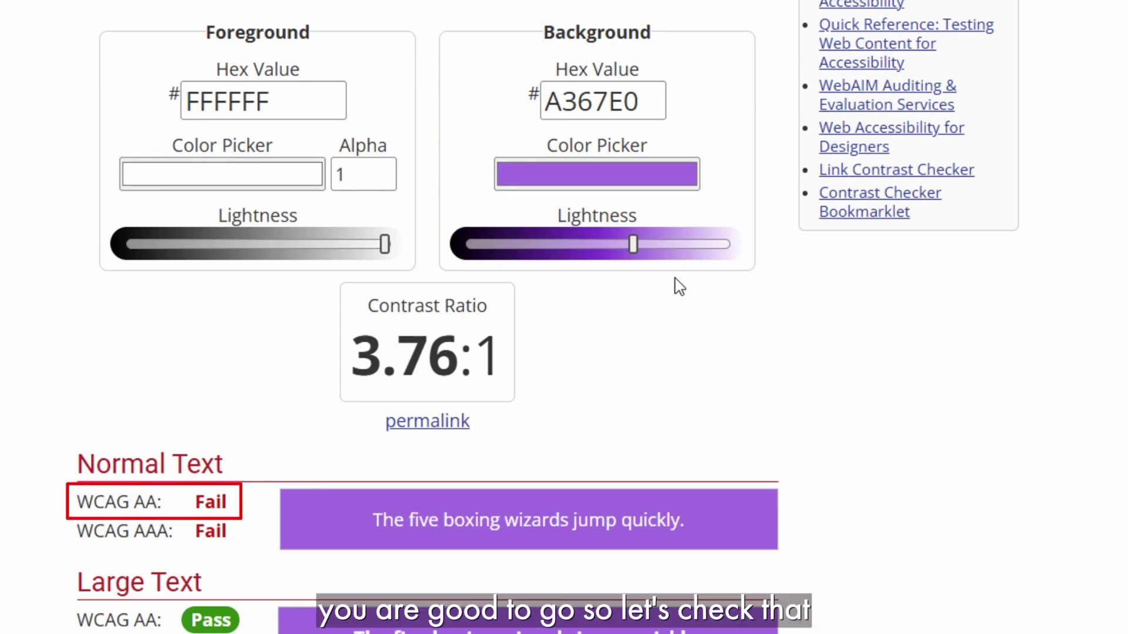
drag(632, 244, 618, 243)
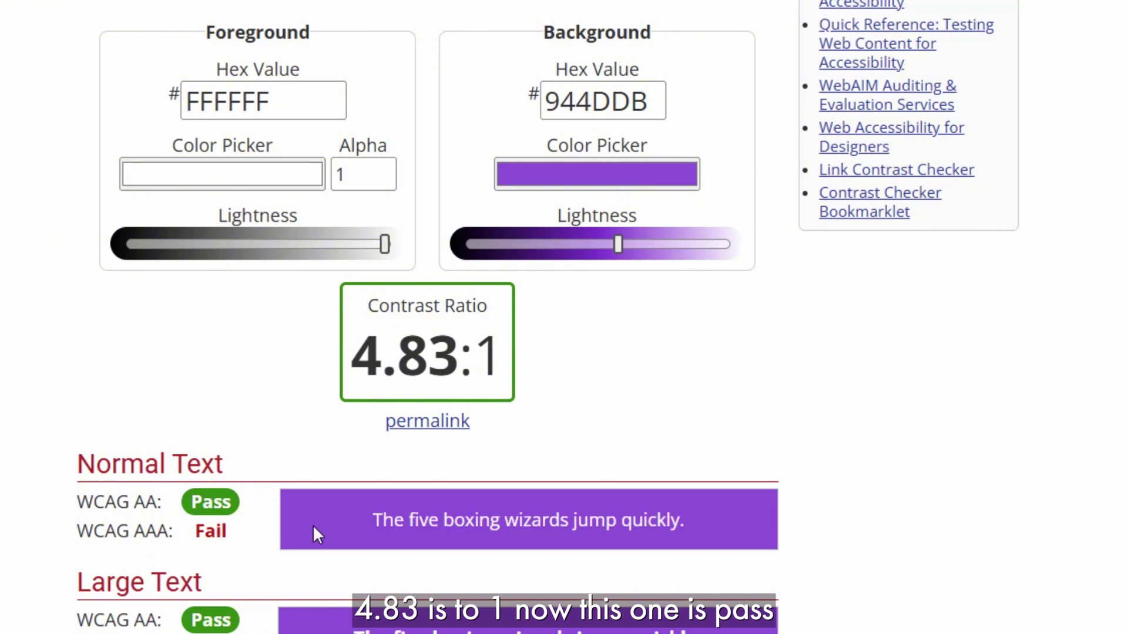
scroll(622, 411, up, 4)
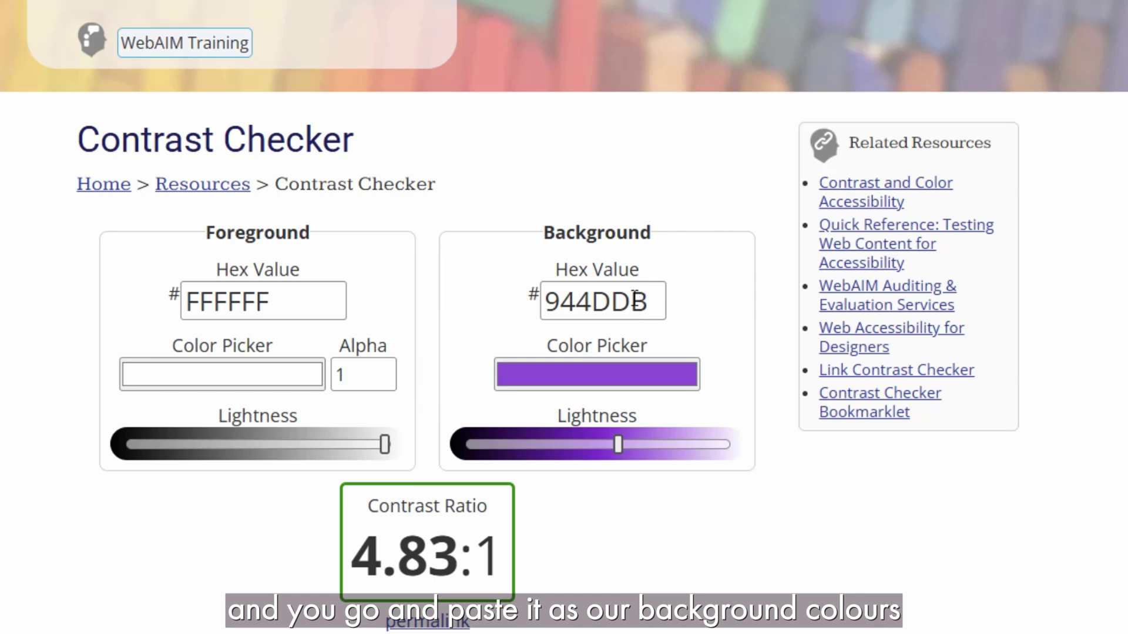
drag(655, 297, 521, 315)
key(ctrl+c)
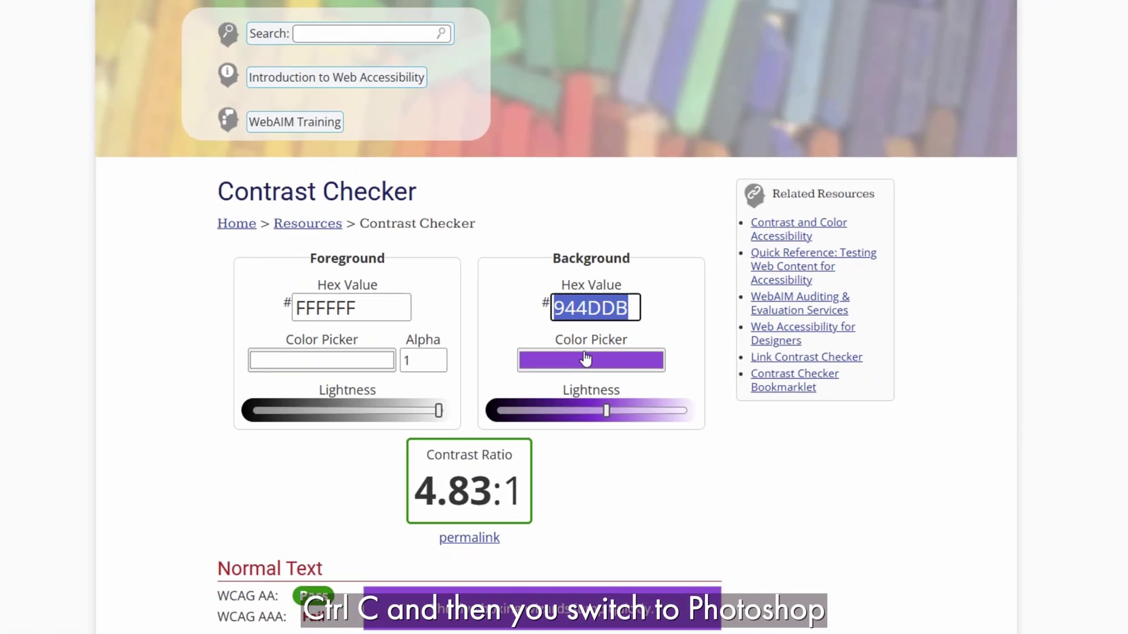
right_click(668, 429)
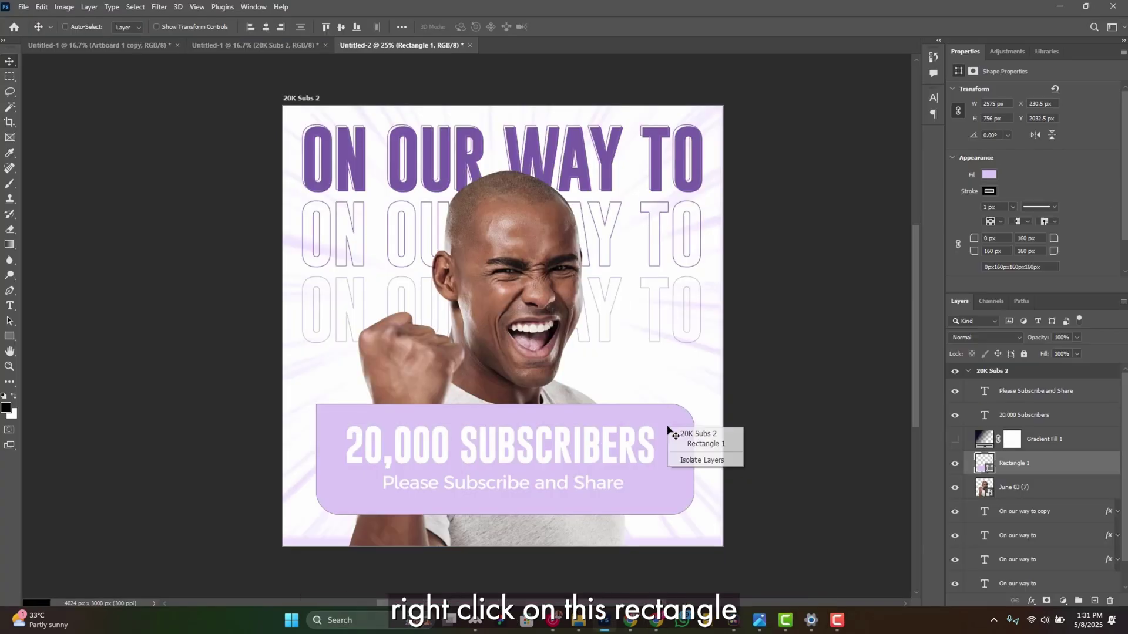
Set Rectangle 1's fill to 944DDB, then toggle the layer to compare with the original.
click(705, 444)
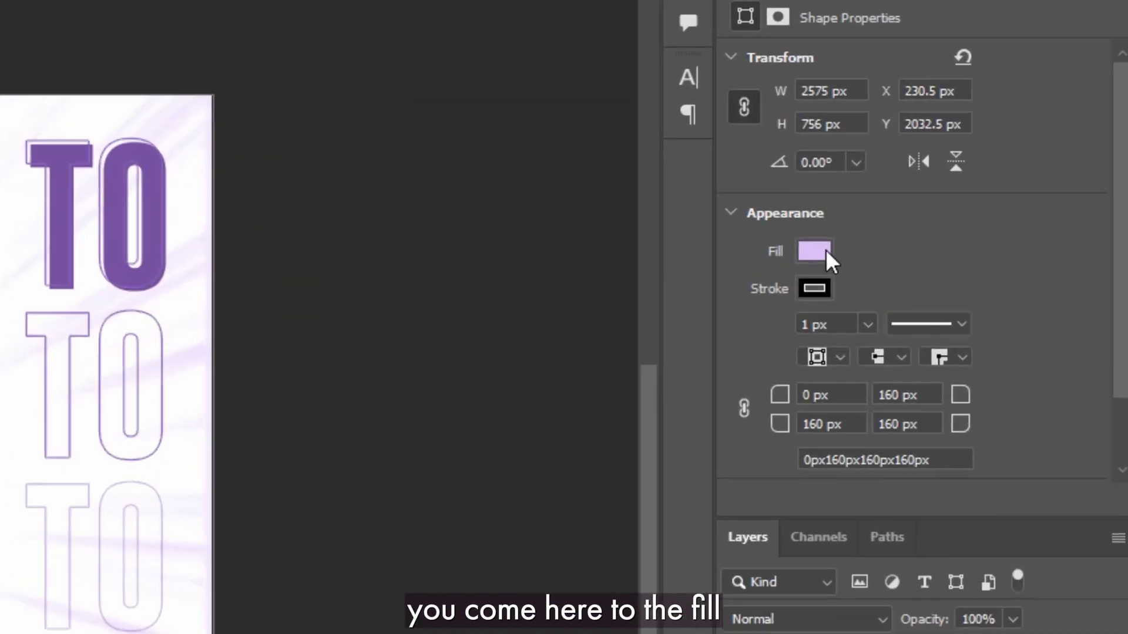
click(989, 175)
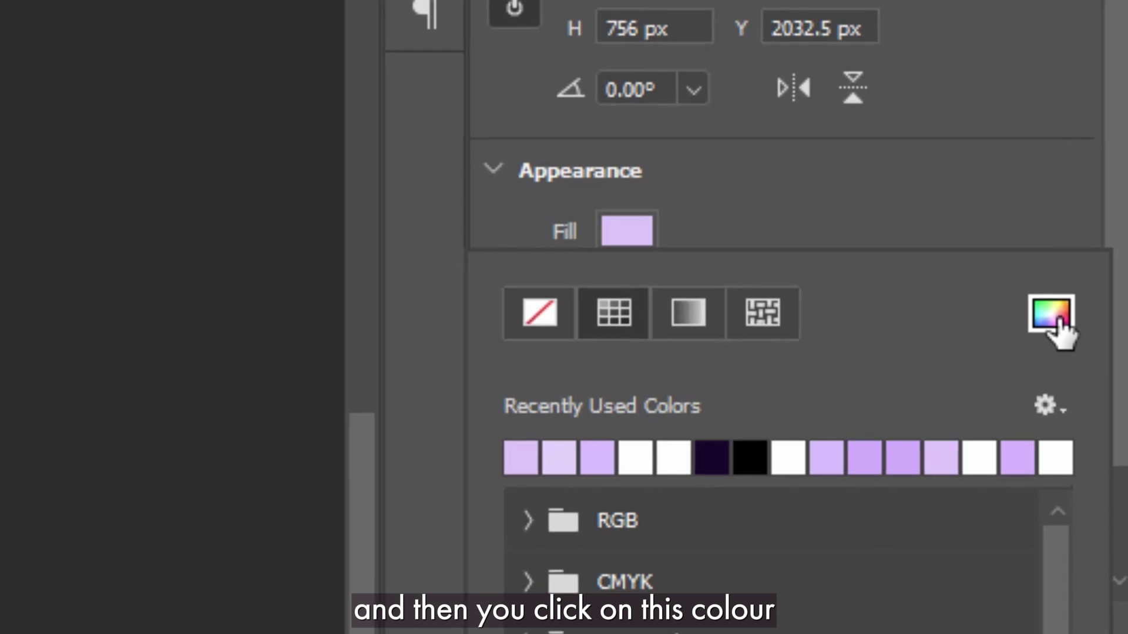
click(1055, 320)
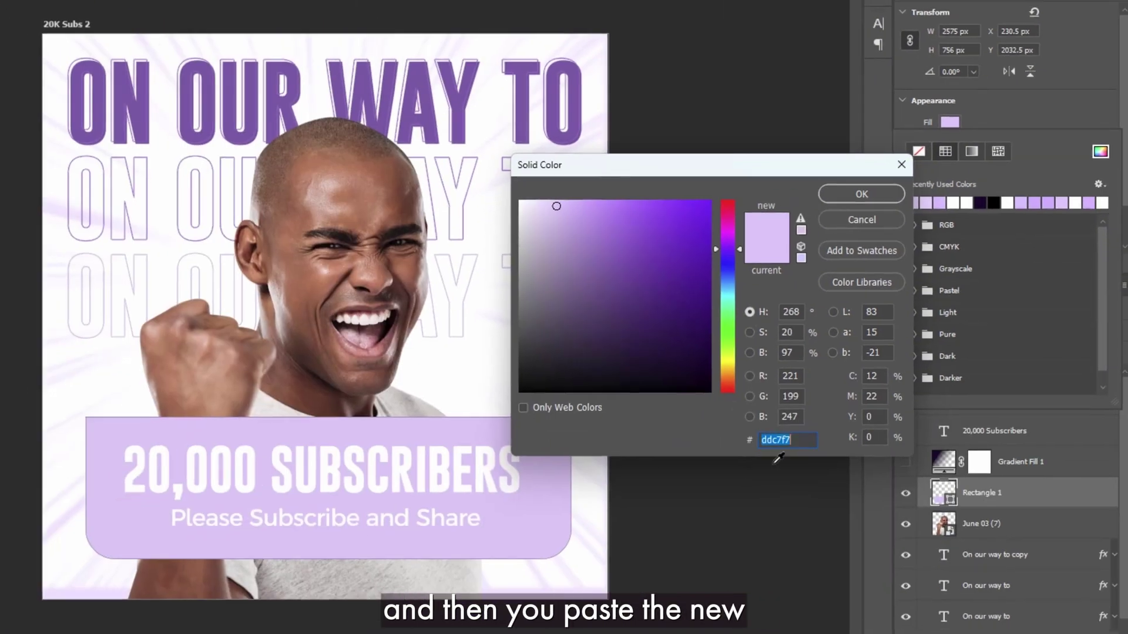
key(ctrl+v)
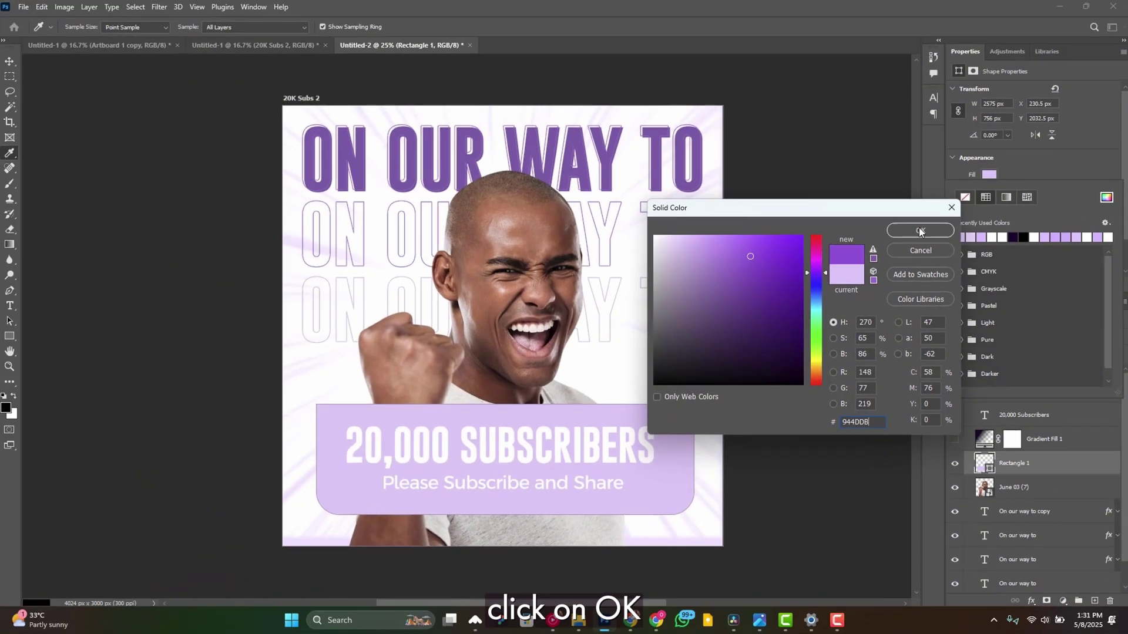
click(920, 232)
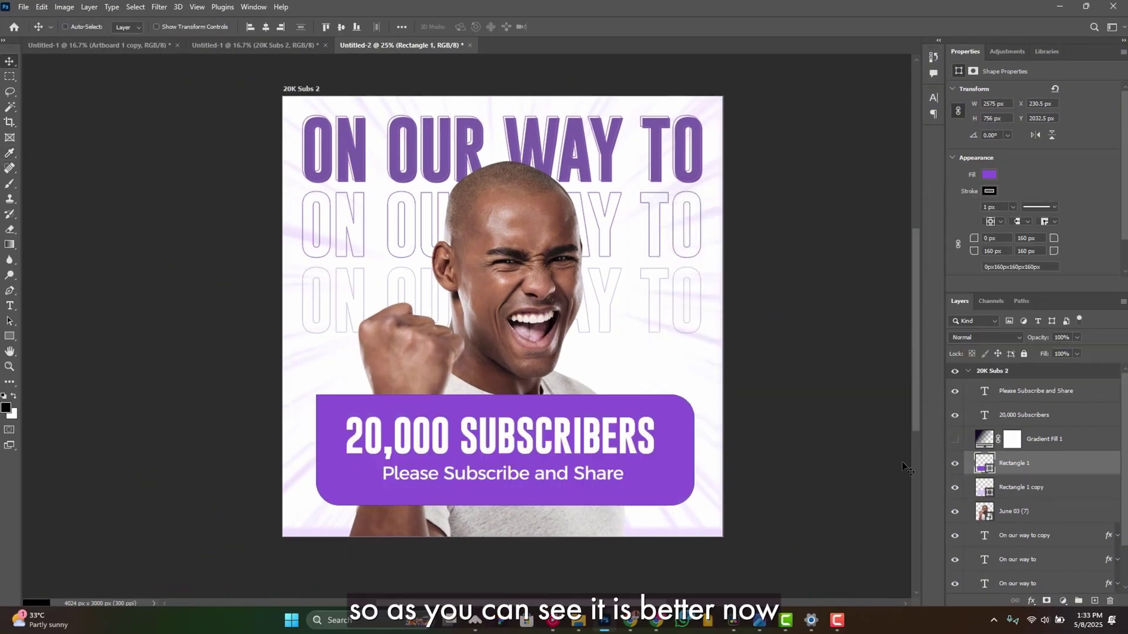
click(954, 464)
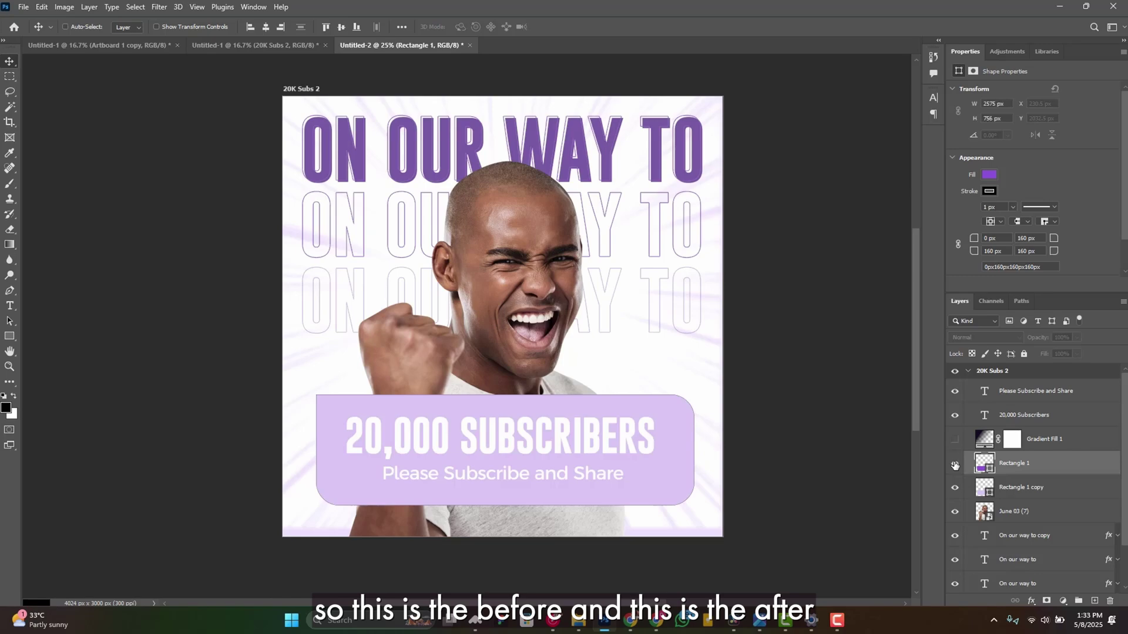
click(954, 464)
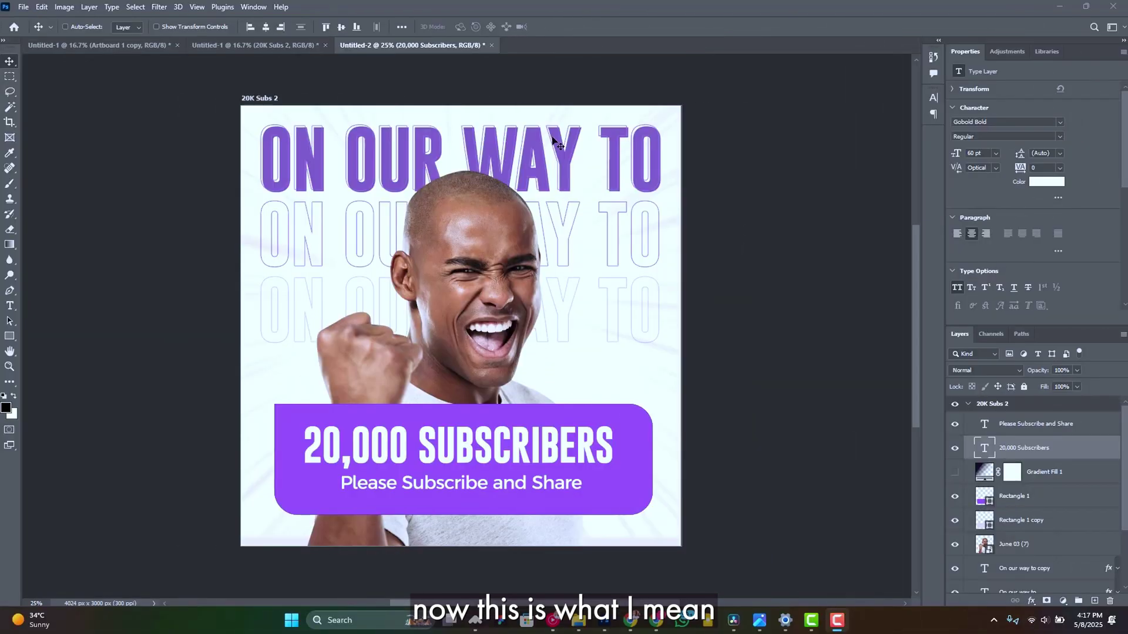
Duplicate the 20K Subs 2 artboard to the right as 20K Subs 2 copy.
scroll(528, 141, right, 5)
scroll(527, 141, down, 2)
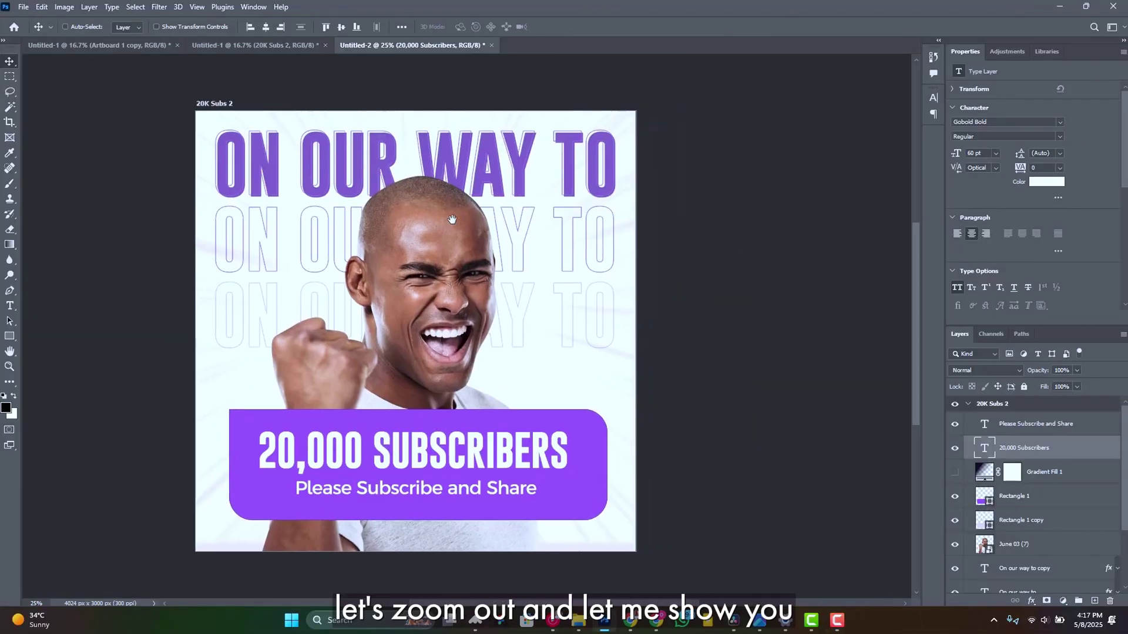
scroll(135, 109, up, 1)
scroll(135, 109, right, 1)
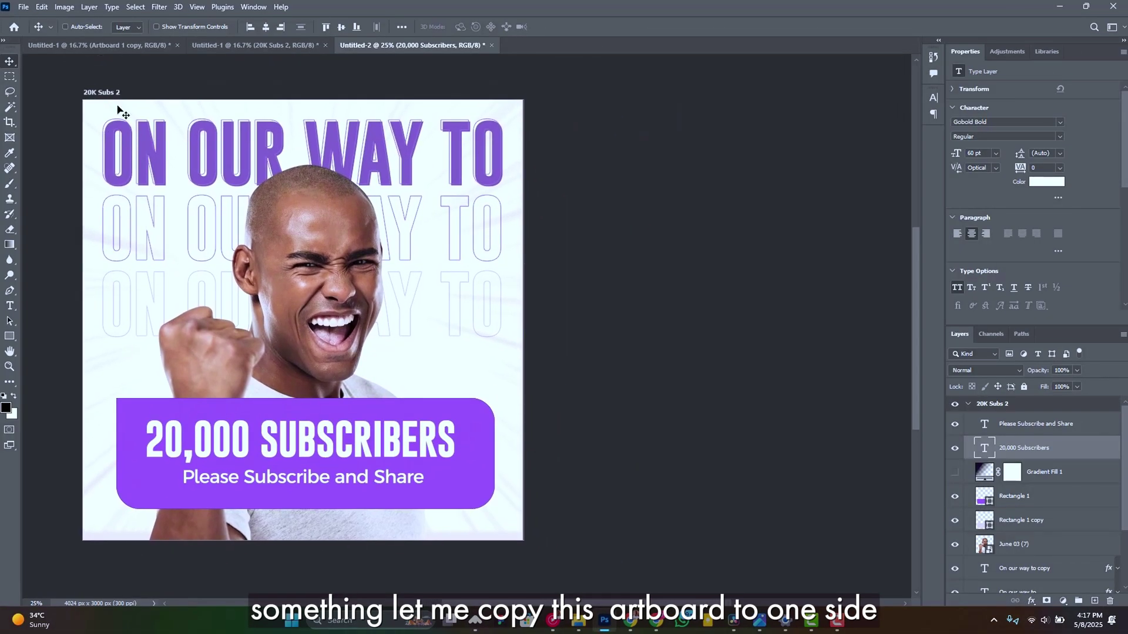
key(shift+v)
click(109, 101)
drag(110, 101, 605, 147)
key(ctrl+minus)
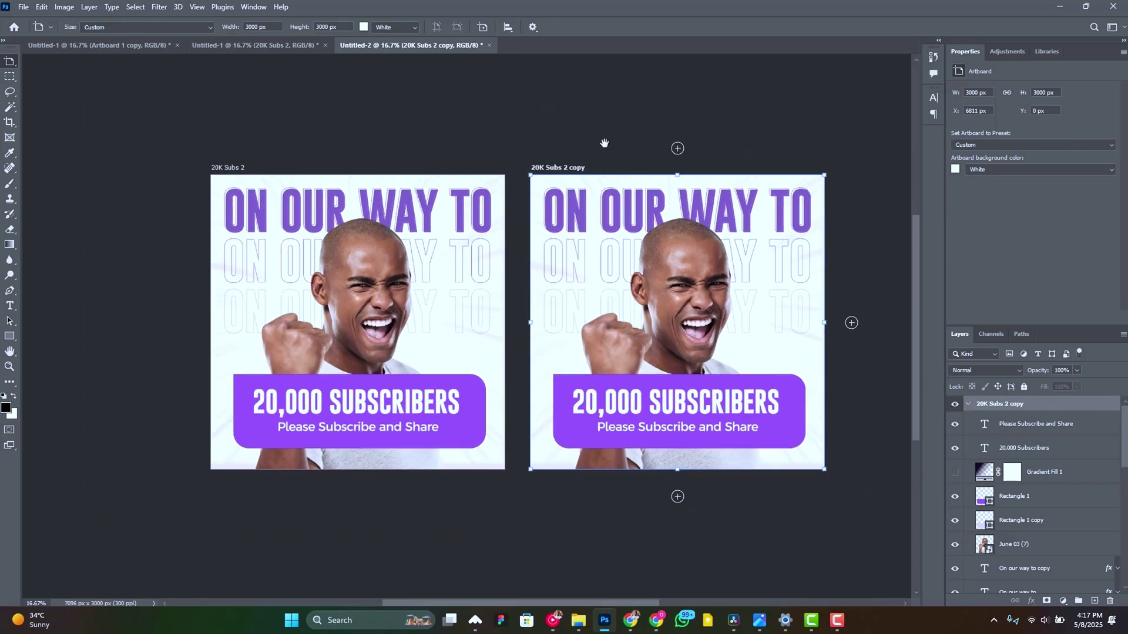
scroll(710, 392, right, 2)
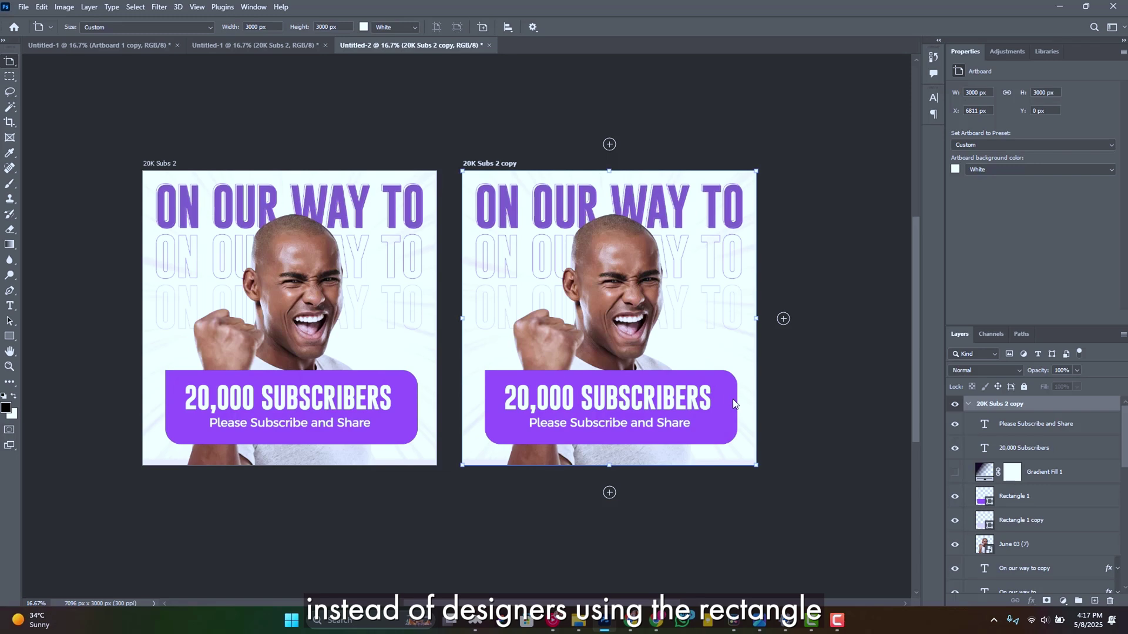
Delete Rectangle 1 and Rectangle 1 copy from the duplicate artboard.
right_click(732, 399)
click(735, 414)
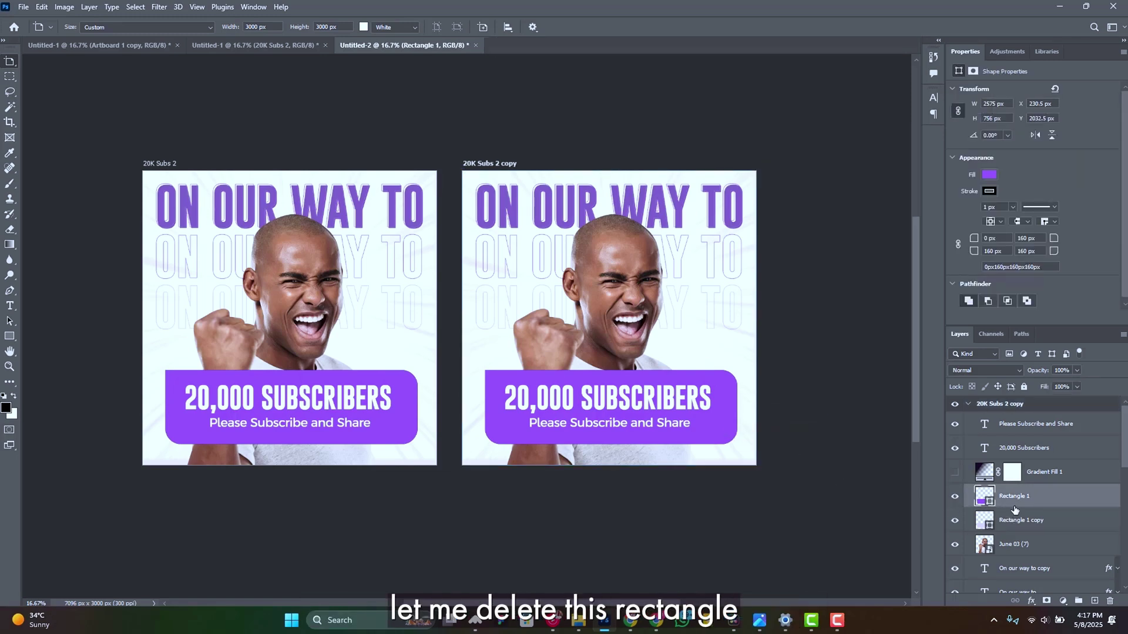
key(v)
key(Delete)
key(Delete)
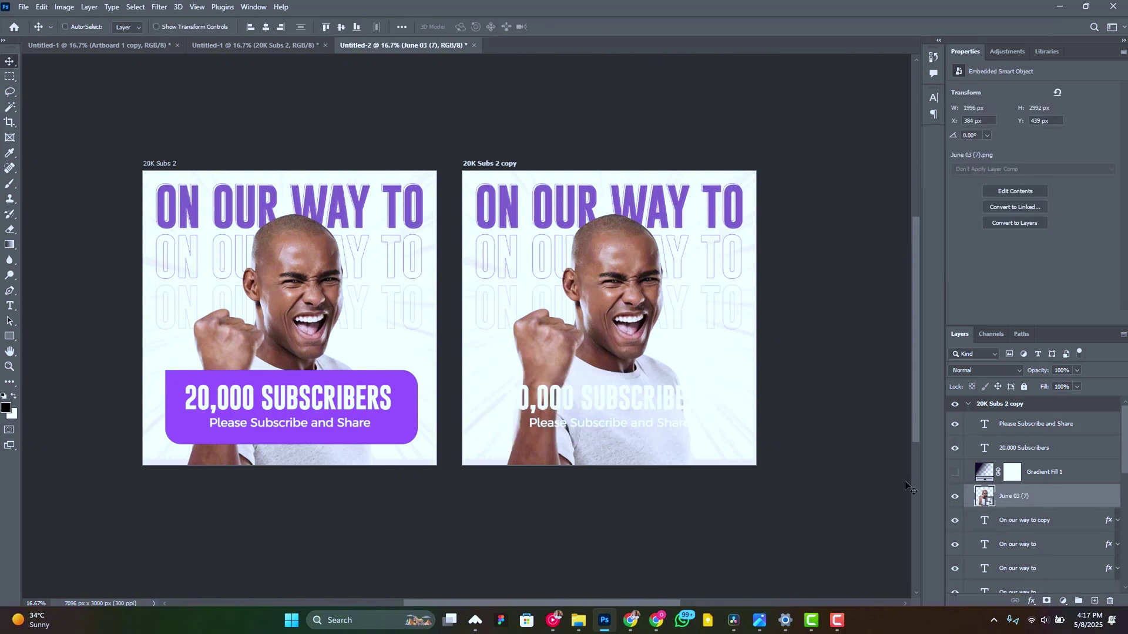
Add a Stroke layer effect to the copy's 20,000 Subscribers text layer.
right_click(675, 404)
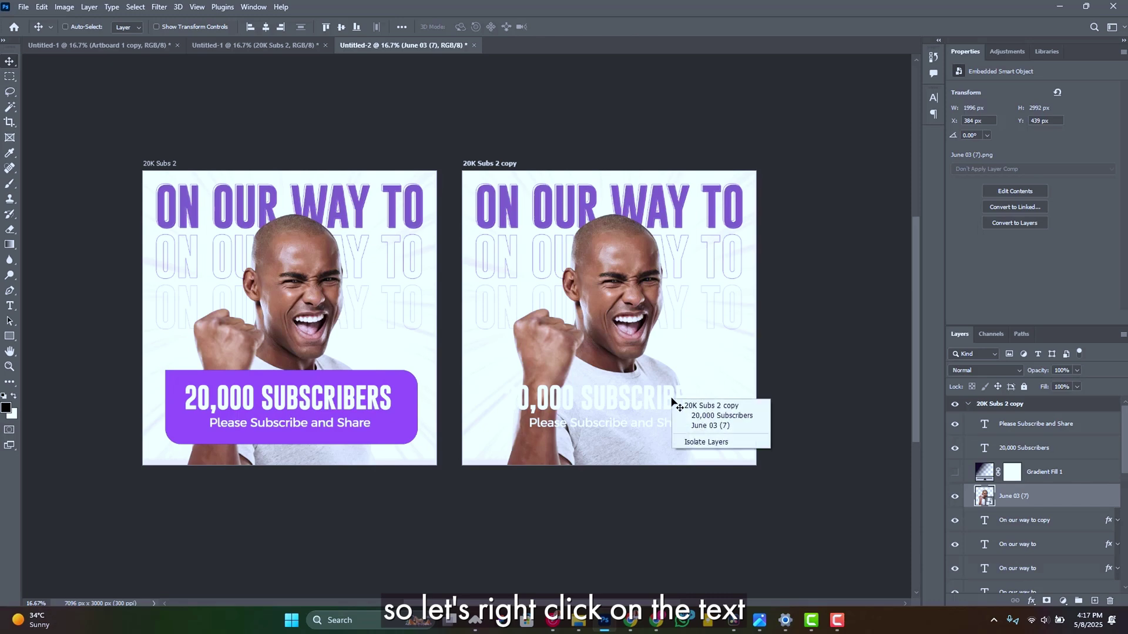
click(699, 412)
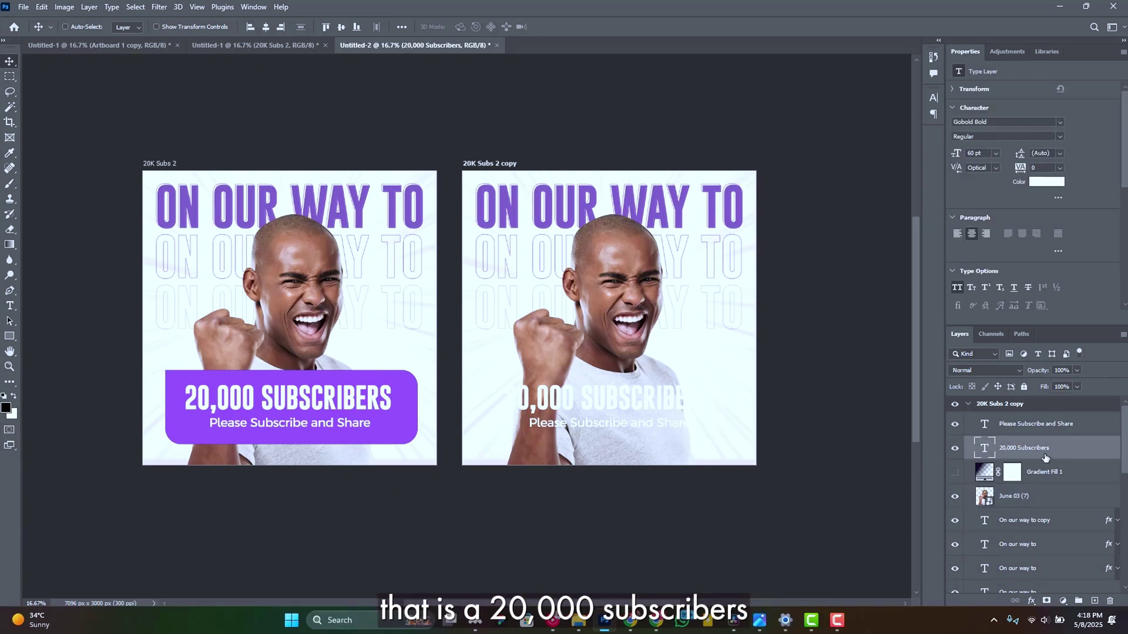
click(1032, 601)
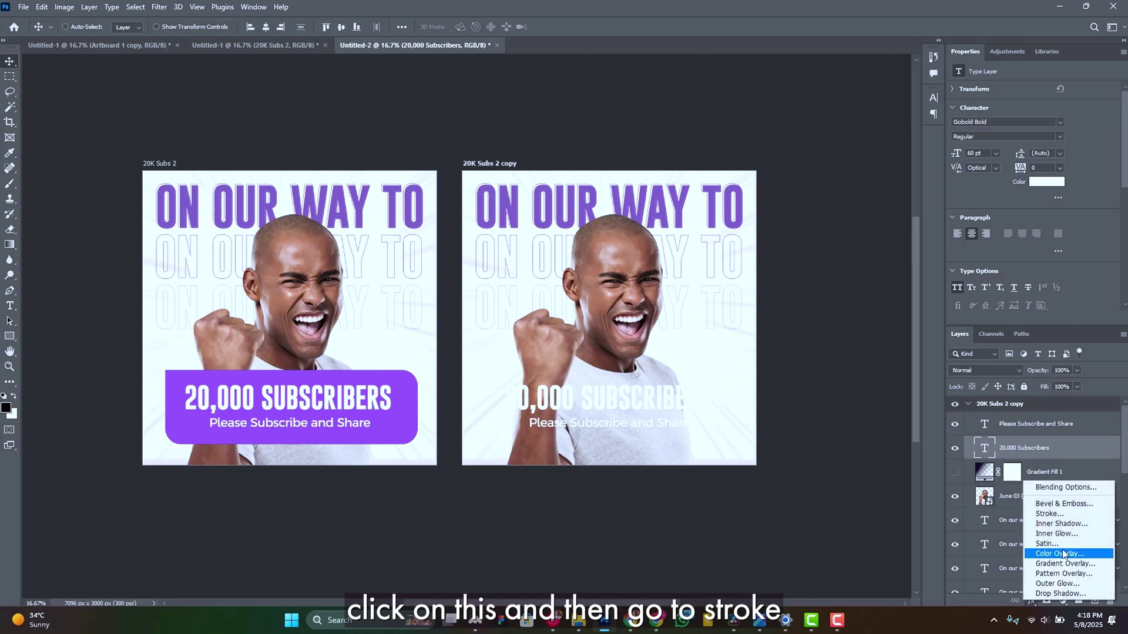
click(1064, 515)
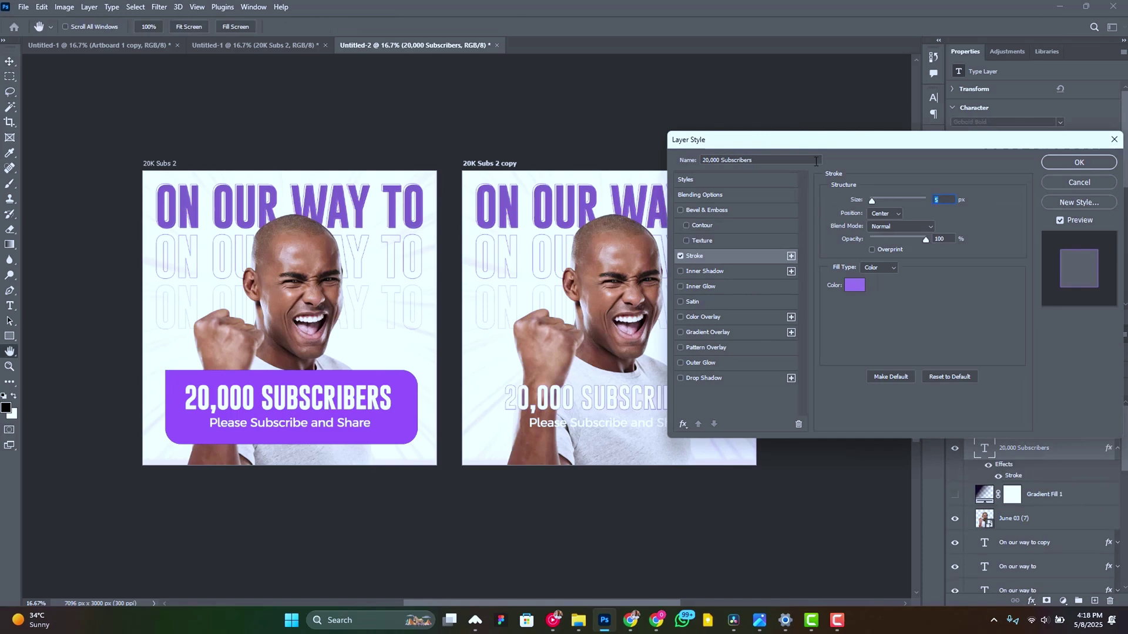
drag(810, 140, 904, 127)
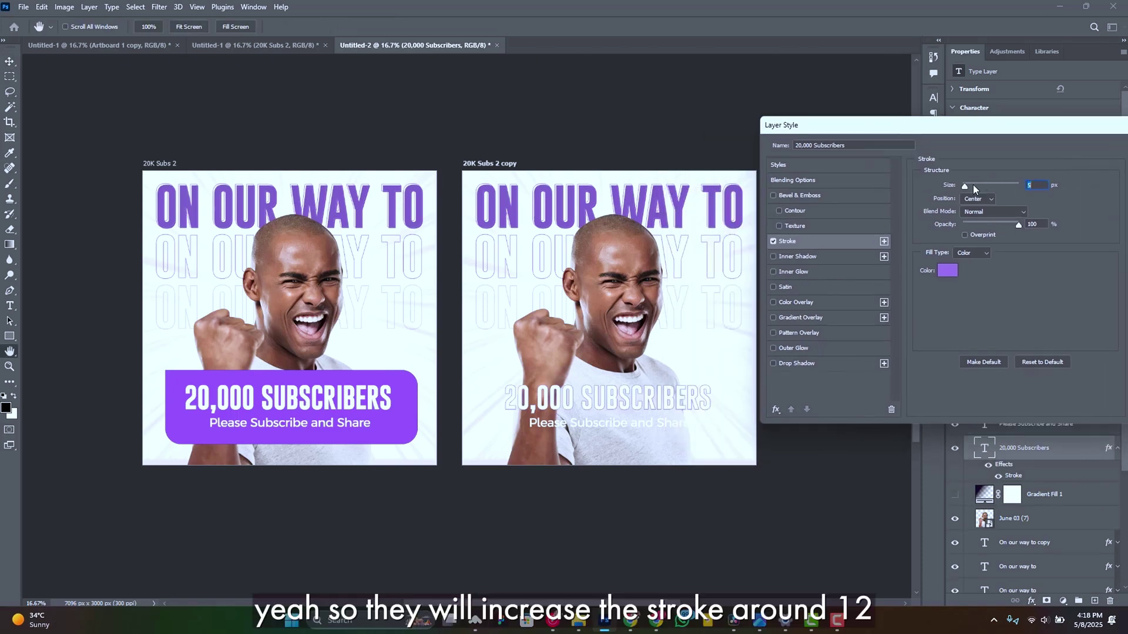
Set the stroke to 12 px in purple 854fc1 and apply it.
drag(968, 185, 971, 185)
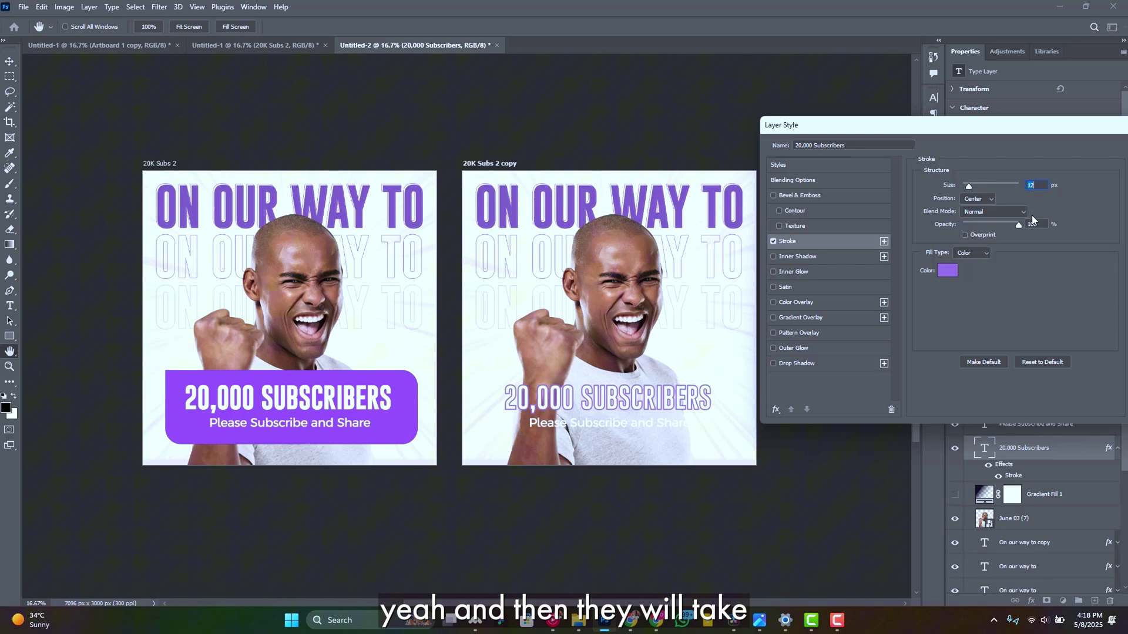
click(948, 271)
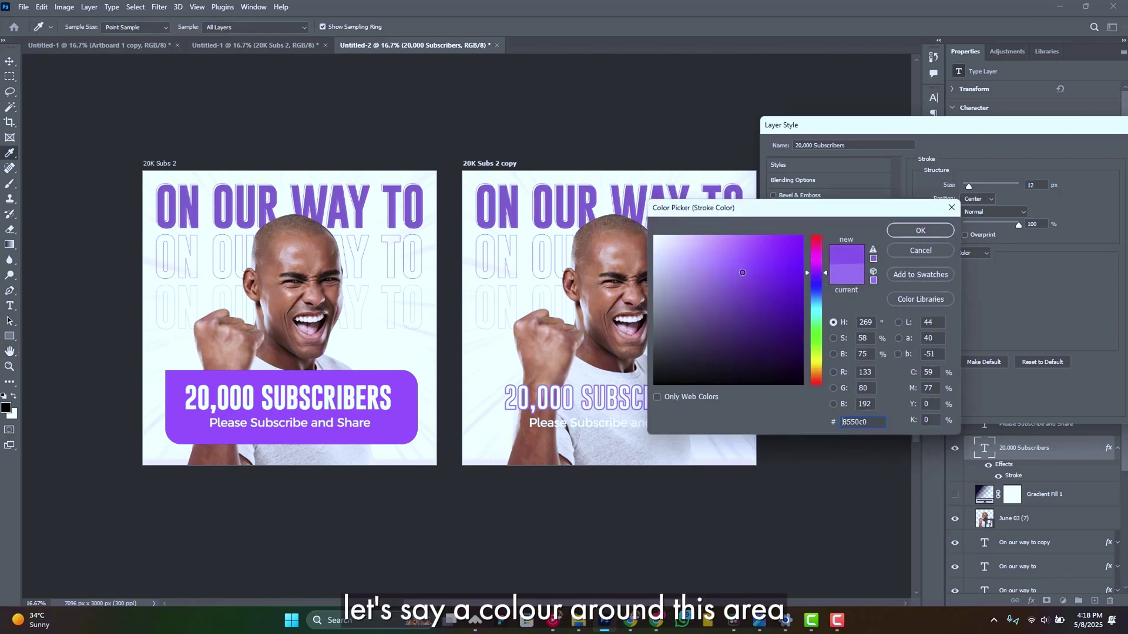
drag(742, 273, 743, 272)
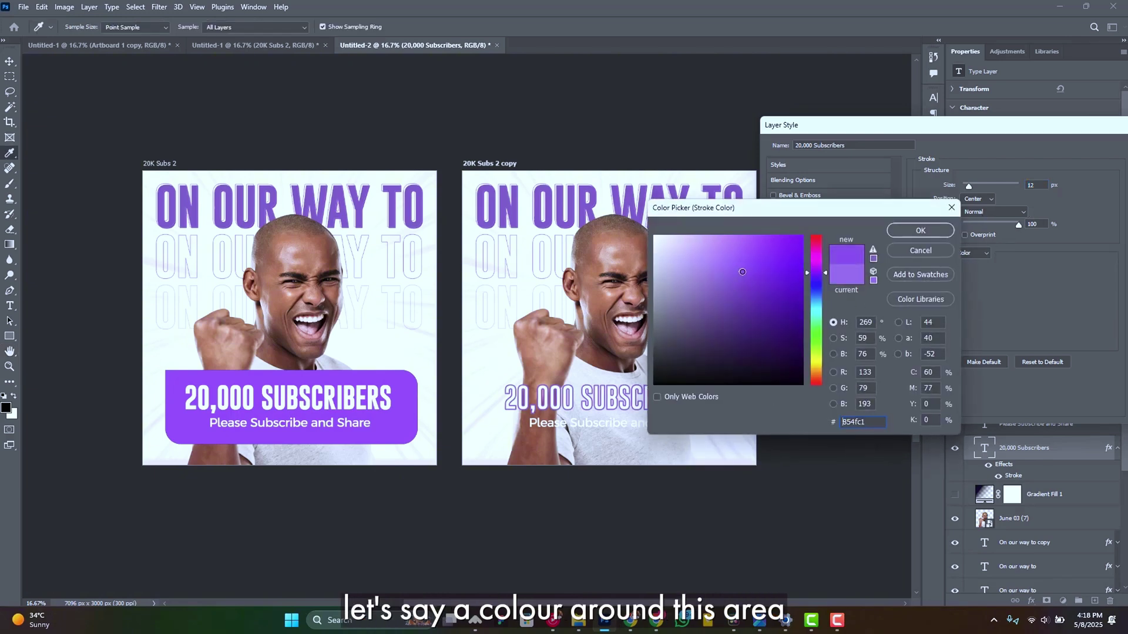
click(910, 231)
drag(1039, 128, 920, 151)
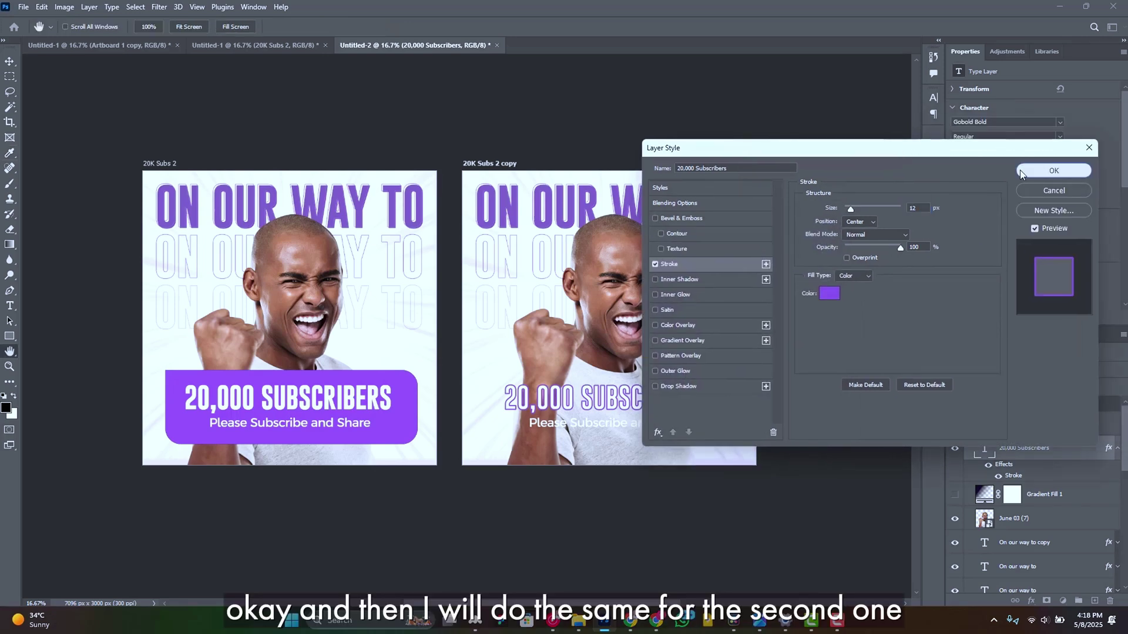
click(1020, 171)
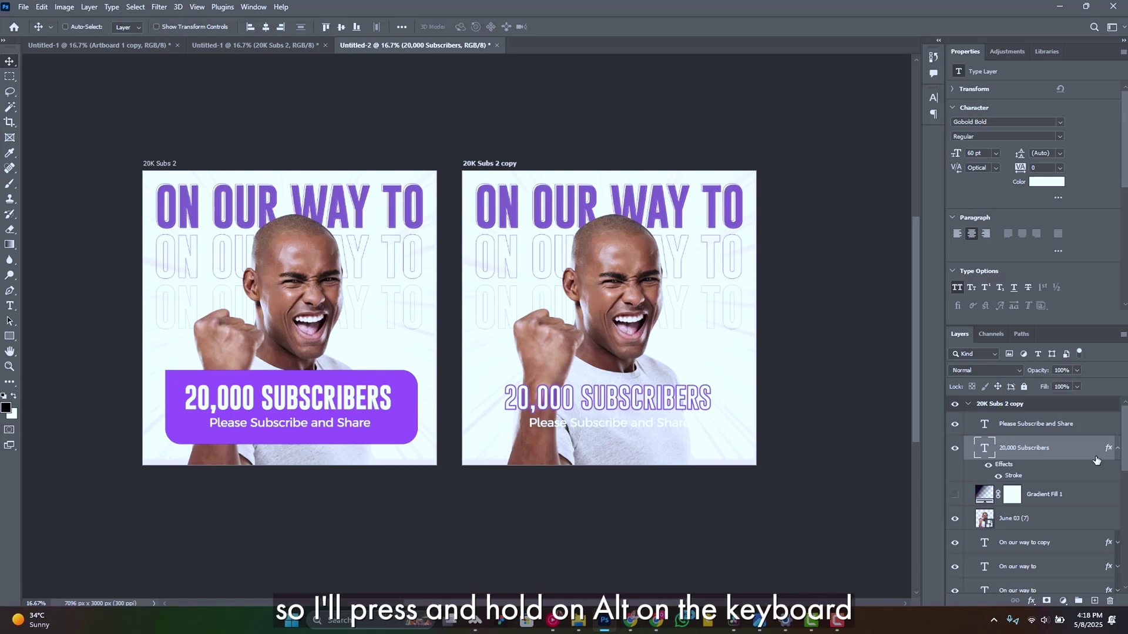
Copy the Stroke effect onto Please Subscribe and Share and reduce its size to 4 px.
drag(1109, 449, 1100, 426)
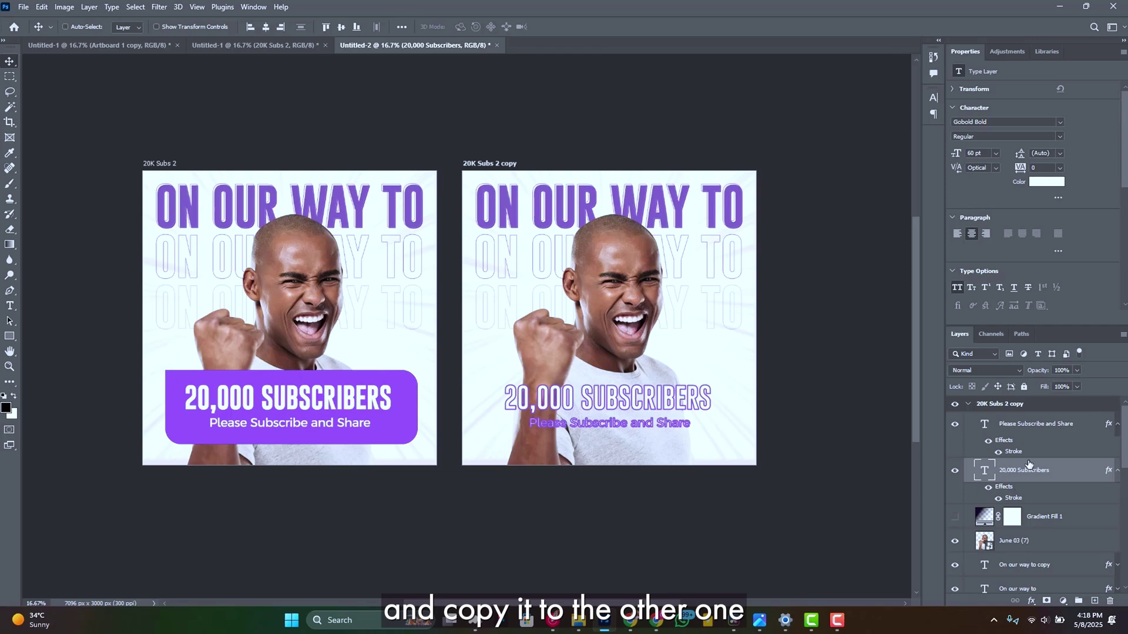
double_click(1013, 452)
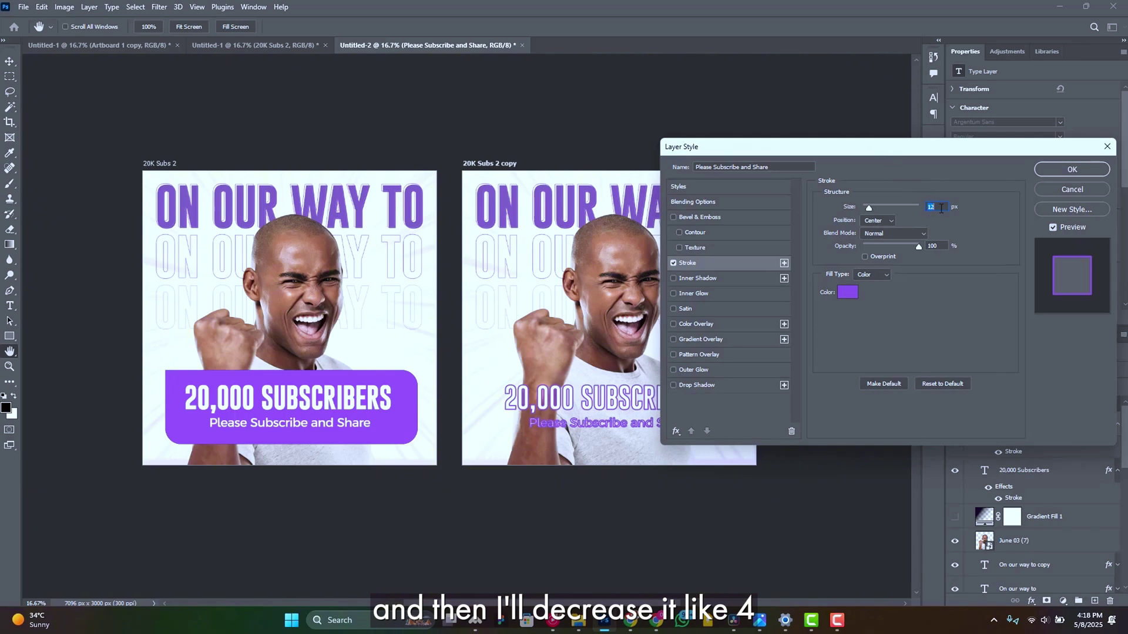
text(4)
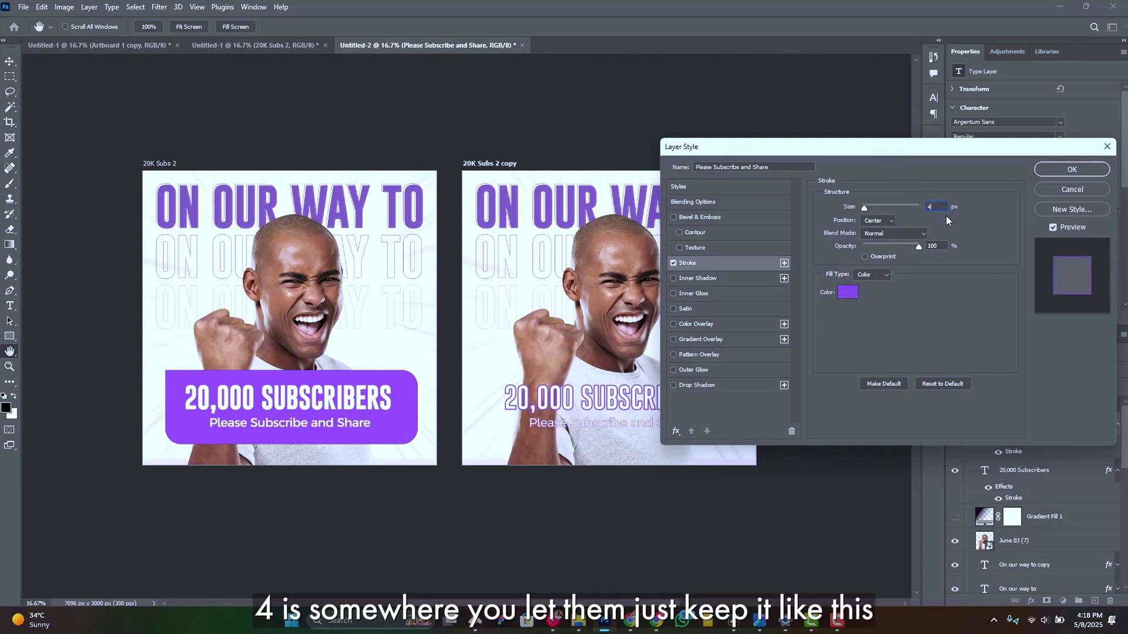
click(1072, 170)
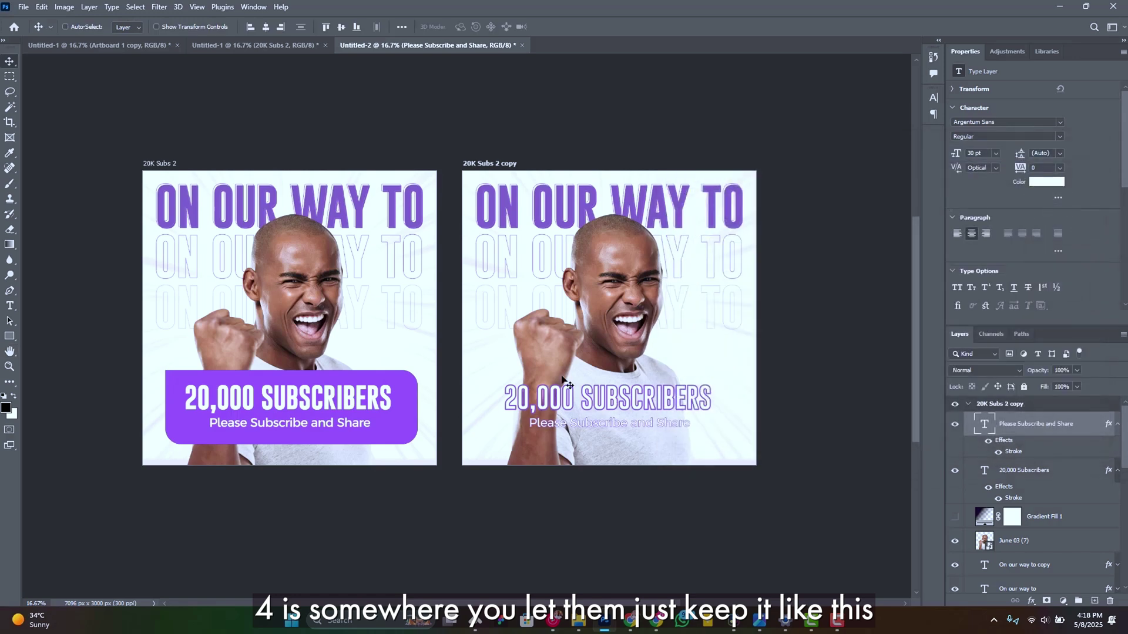